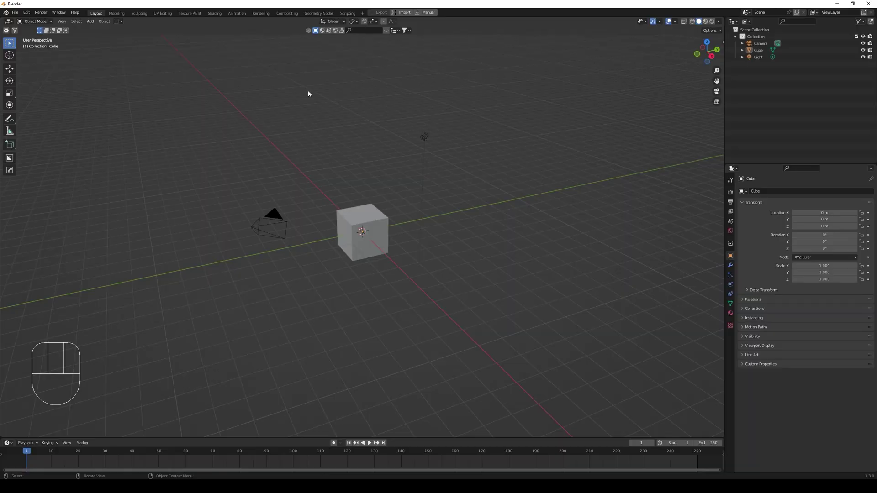
Delete the default cube and light and set the HDRi Maker category to Open World.
{"action": "left_click_drag", "start_coordinate": [308, 90], "coordinate": [483, 292]}
{"action": "key", "text": "Delete"}
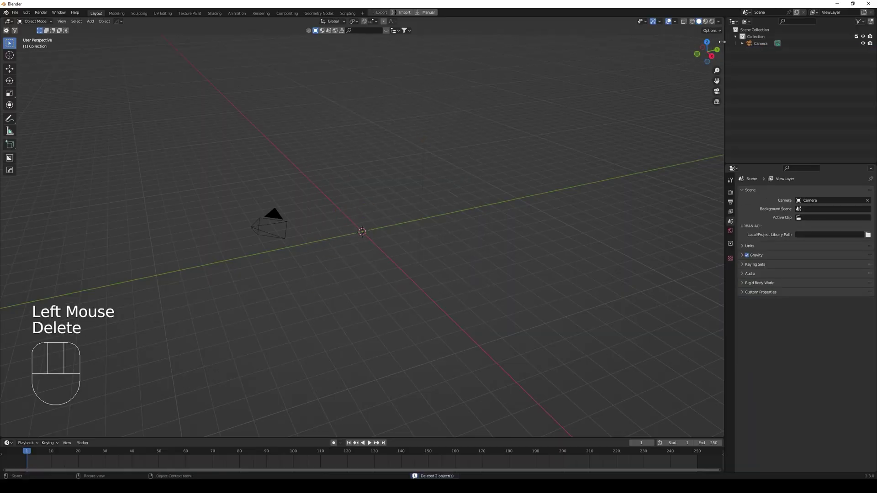
{"action": "left_click", "coordinate": [722, 42]}
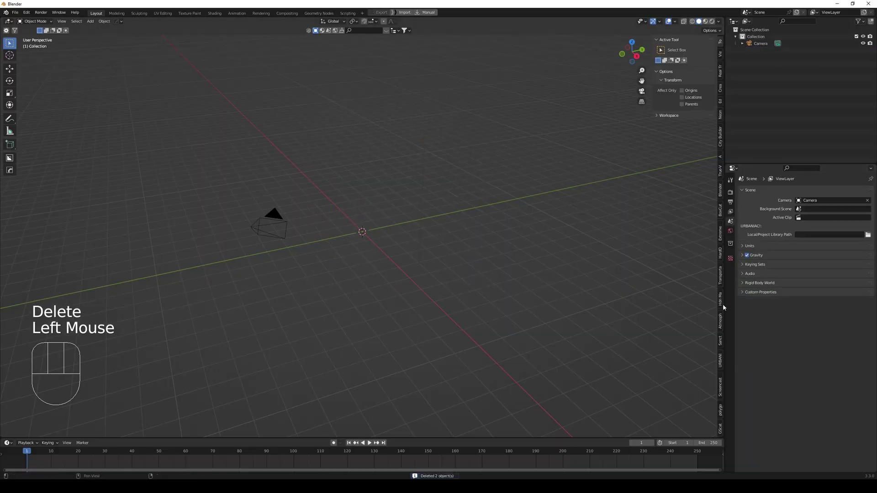
{"action": "left_click", "coordinate": [721, 301]}
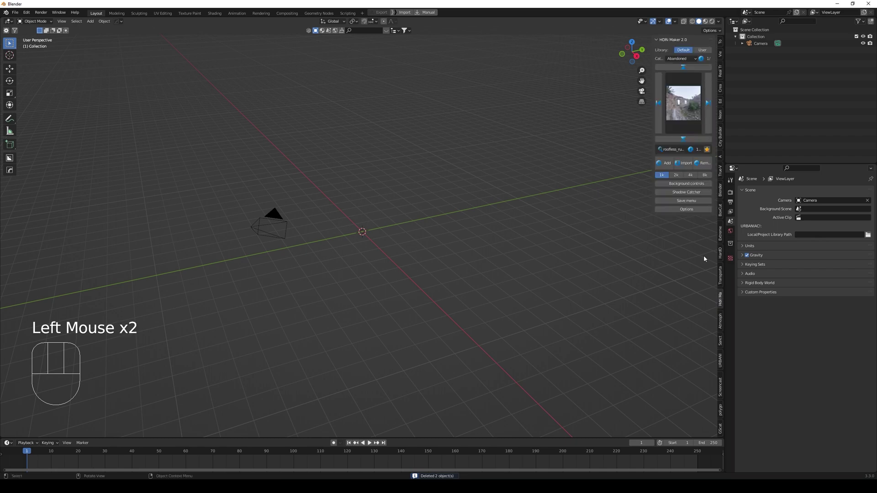
{"action": "left_click", "coordinate": [682, 60]}
{"action": "left_click", "coordinate": [725, 67]}
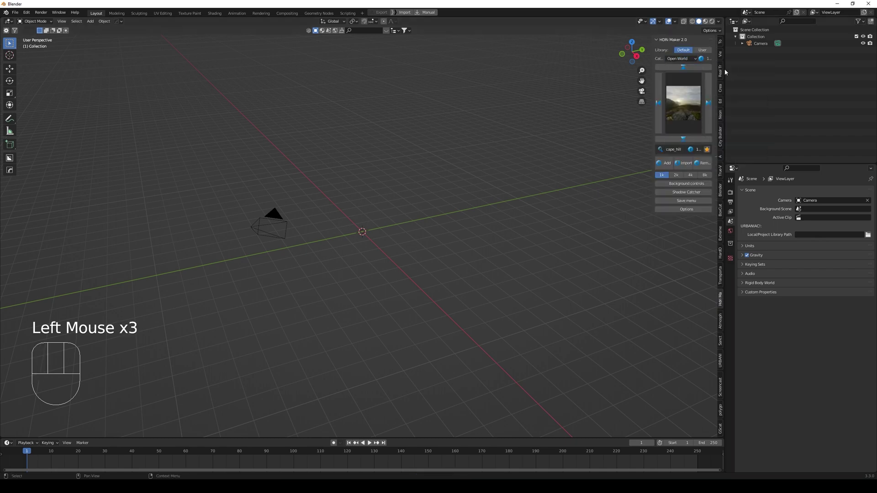
Add the white_cliff_top HDRi at 4k resolution as the world dome.
{"action": "left_click", "coordinate": [689, 90]}
{"action": "left_click", "coordinate": [683, 109]}
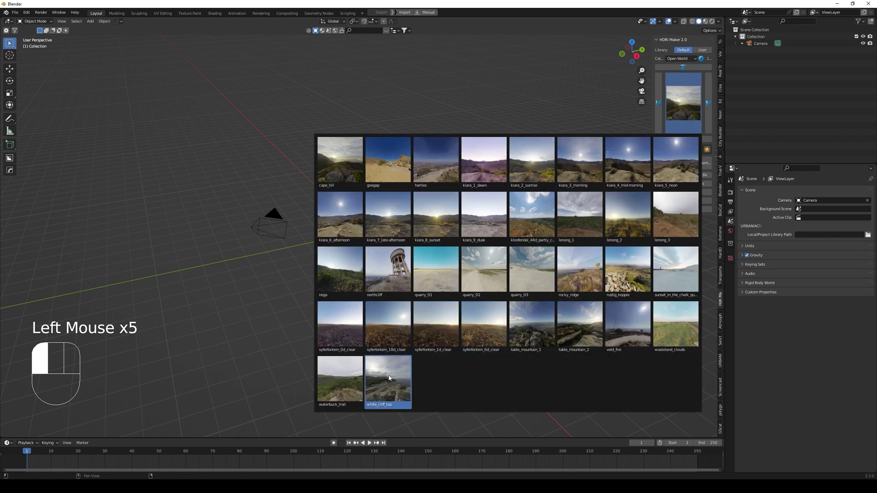
{"action": "left_click", "coordinate": [388, 377]}
{"action": "left_click", "coordinate": [690, 176]}
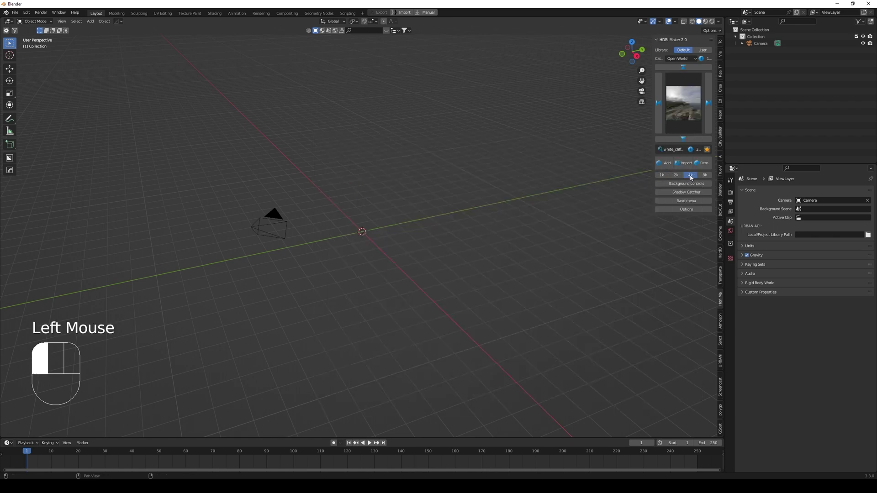
{"action": "left_click", "coordinate": [664, 163]}
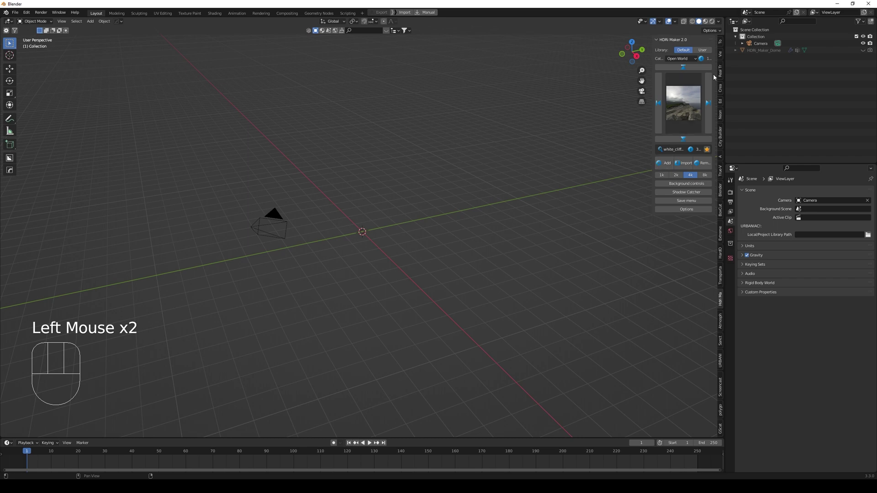
{"action": "left_click", "coordinate": [730, 194]}
Preview the HDRi in rendered shading and set the render engine to Cycles with GPU Compute.
{"action": "left_click", "coordinate": [731, 193]}
{"action": "left_click_drag", "start_coordinate": [833, 190], "coordinate": [833, 214]}
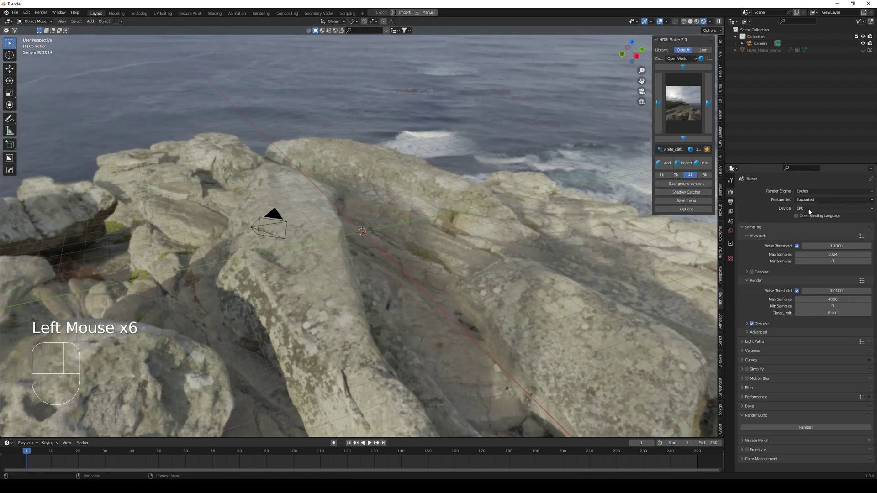
{"action": "left_click_drag", "start_coordinate": [807, 210], "coordinate": [808, 223]}
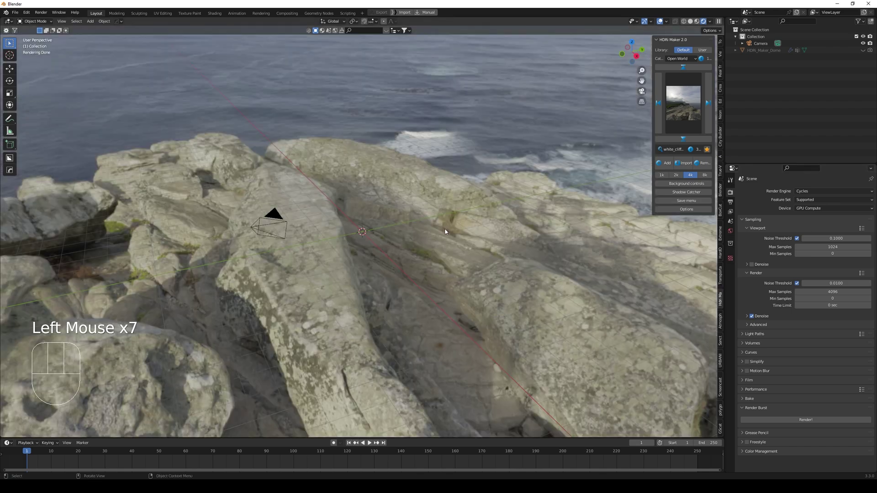
{"action": "left_click", "coordinate": [691, 21]}
{"action": "middle_click_drag", "start_coordinate": [424, 239], "coordinate": [430, 246]}
Add a plane from top view, scale it up about 4.6x and stretch it wider along X.
{"action": "key", "text": "KP_7"}
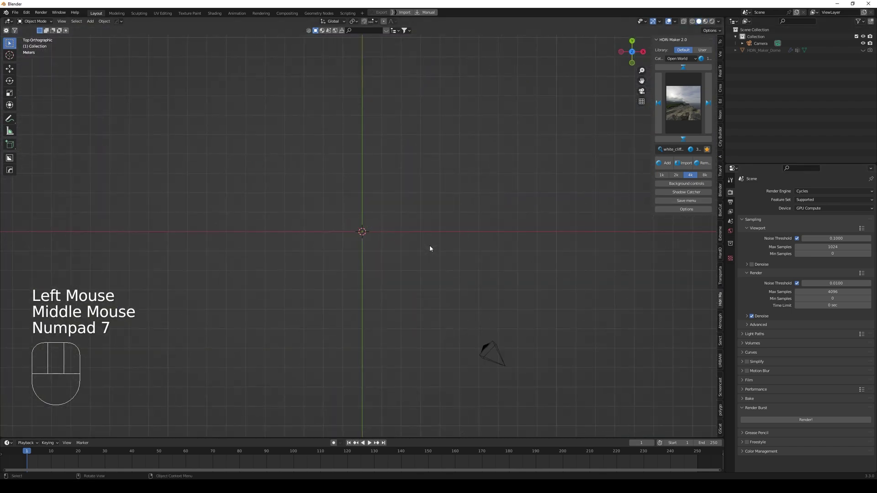
{"action": "left_click", "coordinate": [90, 22]}
{"action": "mouse_move", "coordinate": [110, 30]}
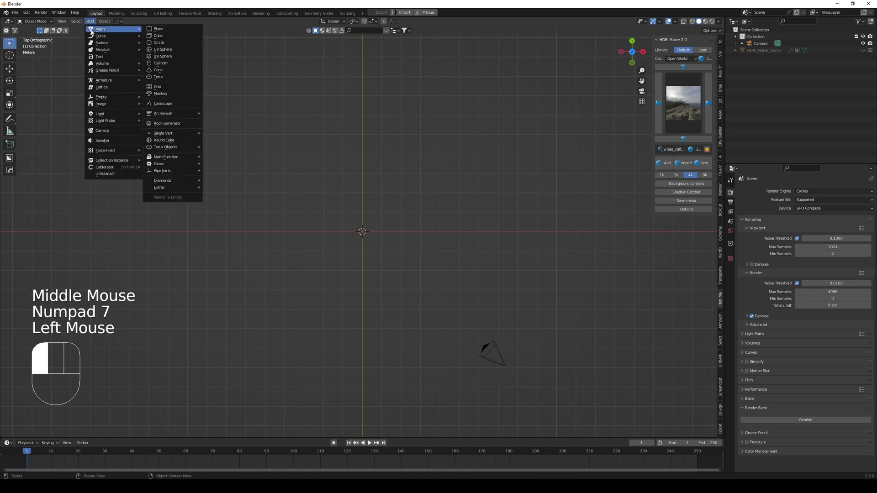
{"action": "left_click", "coordinate": [168, 32]}
{"action": "key", "text": "s"}
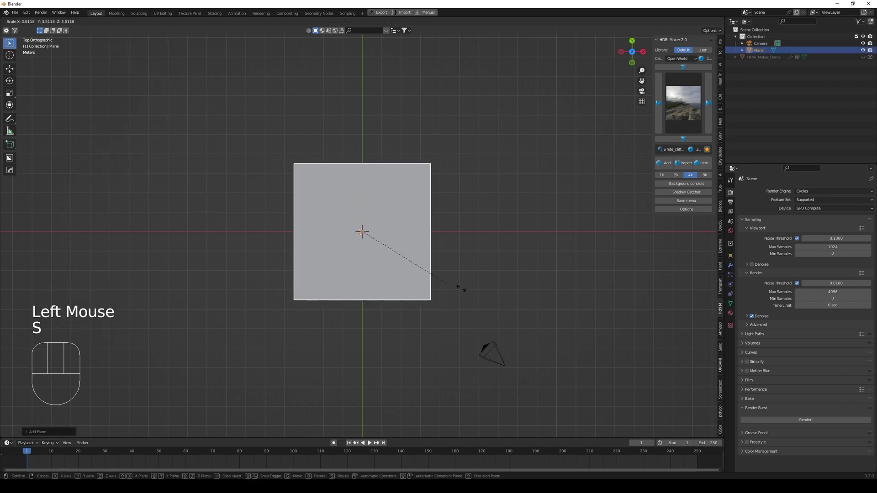
{"action": "left_click", "coordinate": [482, 290]}
{"action": "left_click", "coordinate": [15, 94]}
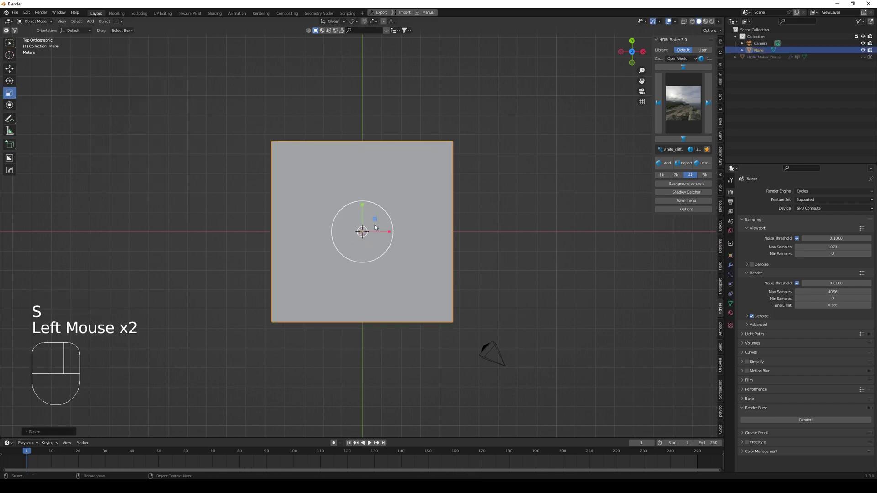
{"action": "left_click_drag", "start_coordinate": [389, 231], "coordinate": [452, 235]}
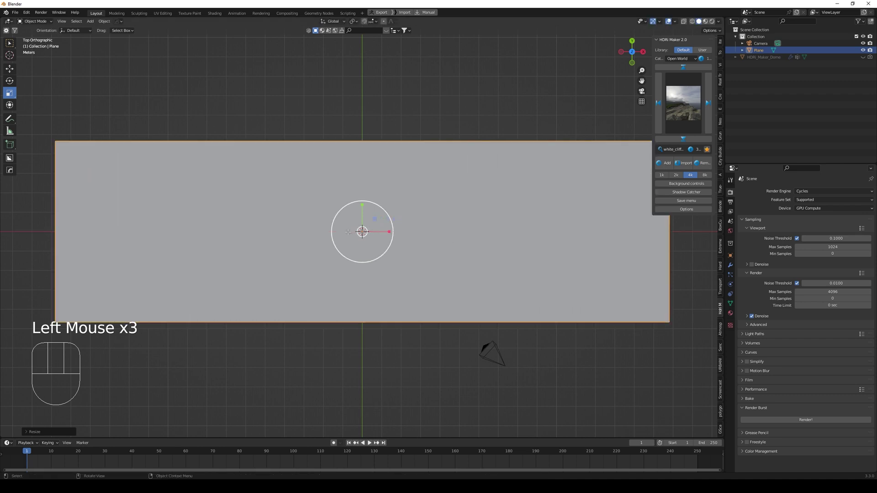
Subdivide the plane's mesh with 9 cuts.
{"action": "key", "text": "Tab"}
{"action": "right_click", "coordinate": [249, 185]}
{"action": "left_click", "coordinate": [249, 187]}
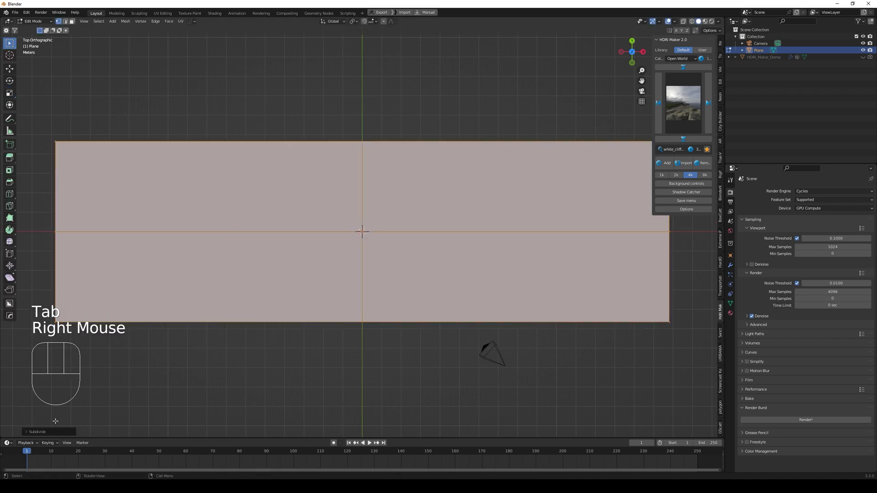
{"action": "left_click", "coordinate": [55, 432]}
{"action": "left_click", "coordinate": [112, 385]}
{"action": "left_click", "coordinate": [111, 385]}
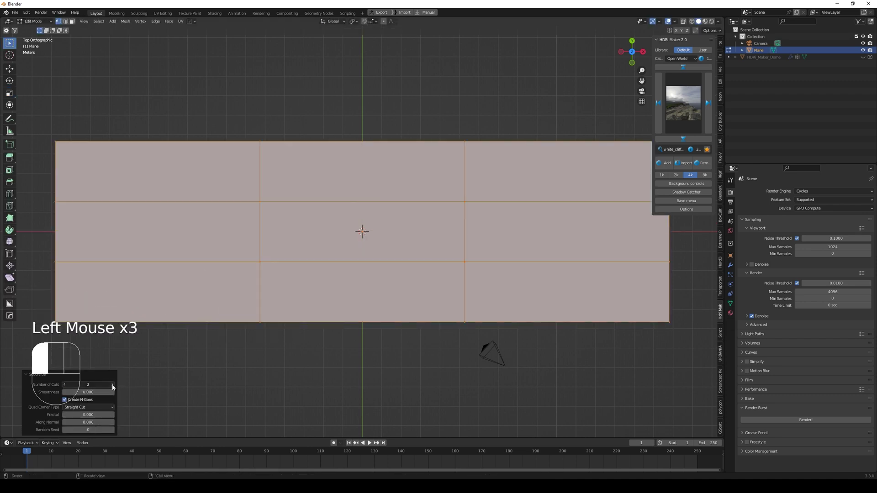
{"action": "left_click", "coordinate": [112, 385]}
{"action": "left_click", "coordinate": [112, 384]}
{"action": "left_click", "coordinate": [112, 385]}
{"action": "left_click", "coordinate": [112, 384]}
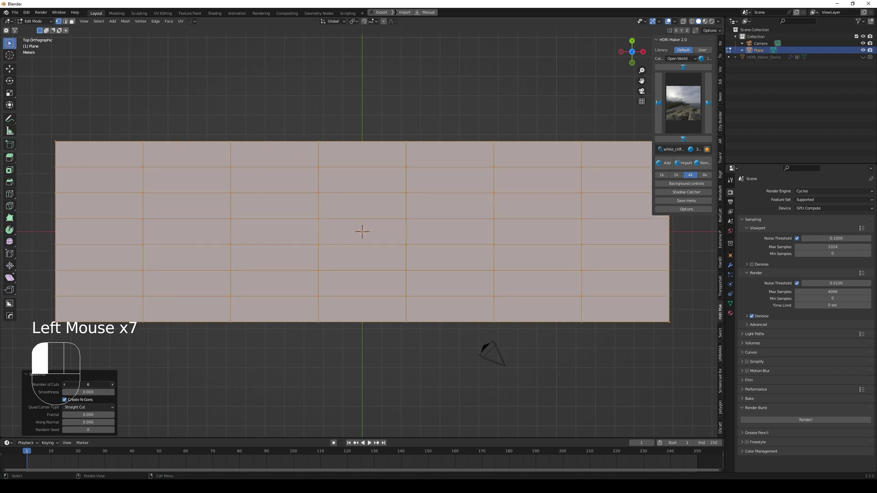
{"action": "left_click", "coordinate": [112, 385]}
{"action": "left_click", "coordinate": [112, 387]}
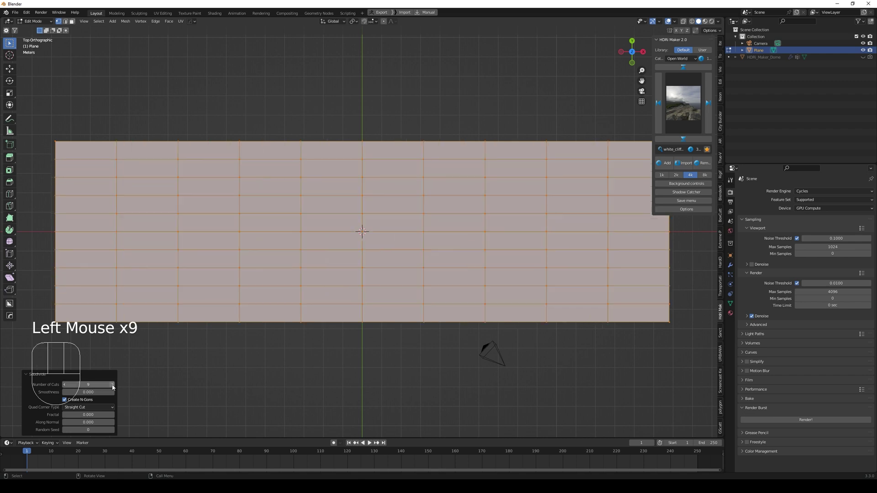
{"action": "key", "text": "Tab"}
{"action": "key", "text": "Tab"}
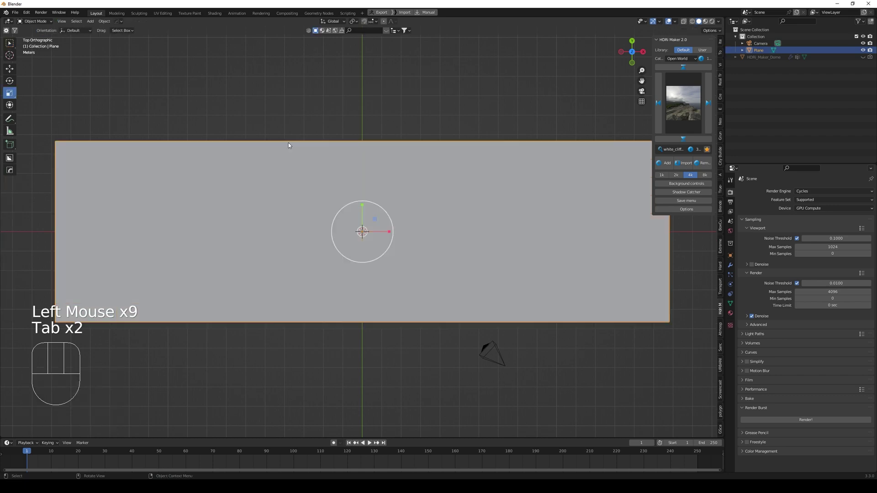
In front wireframe view, select the plane's left-side vertices and lift them upward.
{"action": "mouse_move", "coordinate": [373, 122]}
{"action": "middle_mouse_down"}
{"action": "mouse_move", "coordinate": [405, 168]}
{"action": "mouse_move", "coordinate": [413, 163]}
{"action": "middle_mouse_up"}
{"action": "left_click", "coordinate": [692, 21]}
{"action": "key", "text": "KP_1"}
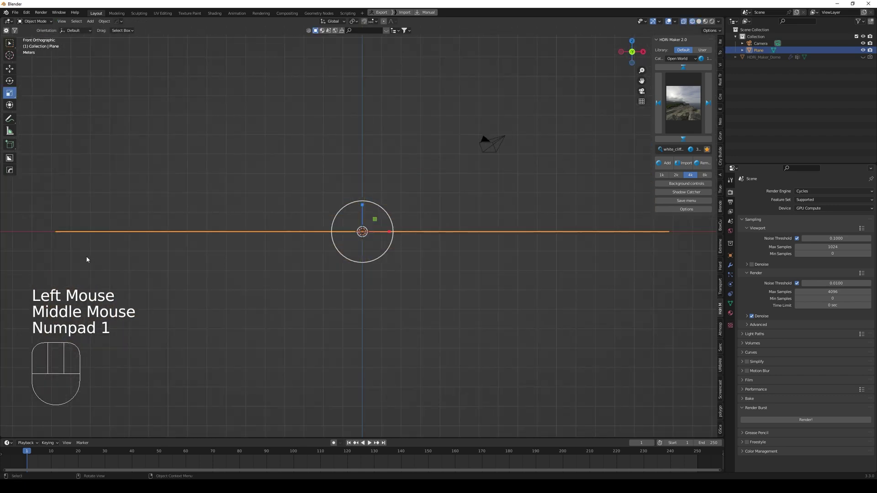
{"action": "key", "text": "Tab"}
{"action": "left_click_drag", "start_coordinate": [41, 212], "coordinate": [248, 256]}
{"action": "key", "text": "g"}
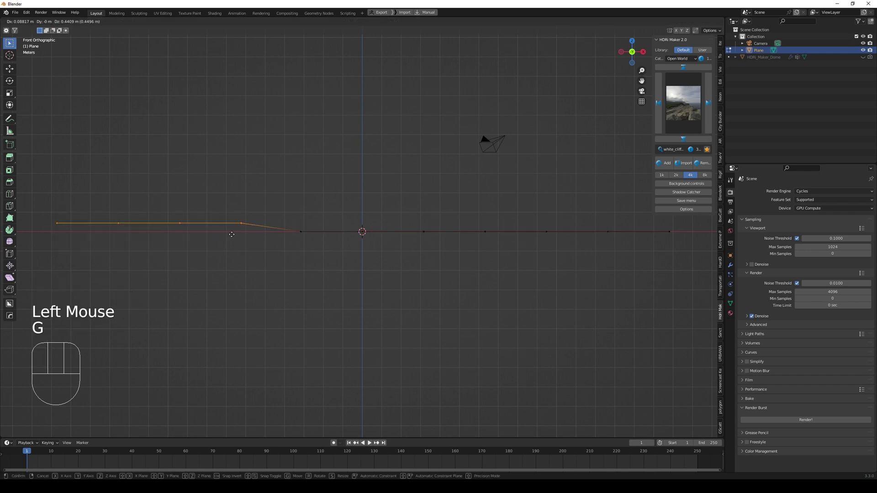
{"action": "left_click", "coordinate": [231, 228]}
Raise individual vertices toward the left end to shape a curved slope.
{"action": "left_click", "coordinate": [181, 216]}
{"action": "key", "text": "g"}
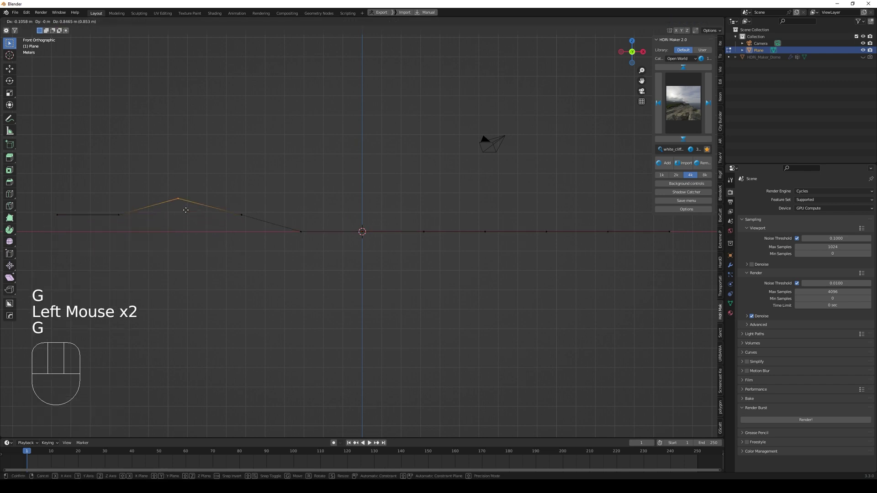
{"action": "left_click", "coordinate": [189, 221]}
{"action": "left_click", "coordinate": [125, 219]}
{"action": "key", "text": "g"}
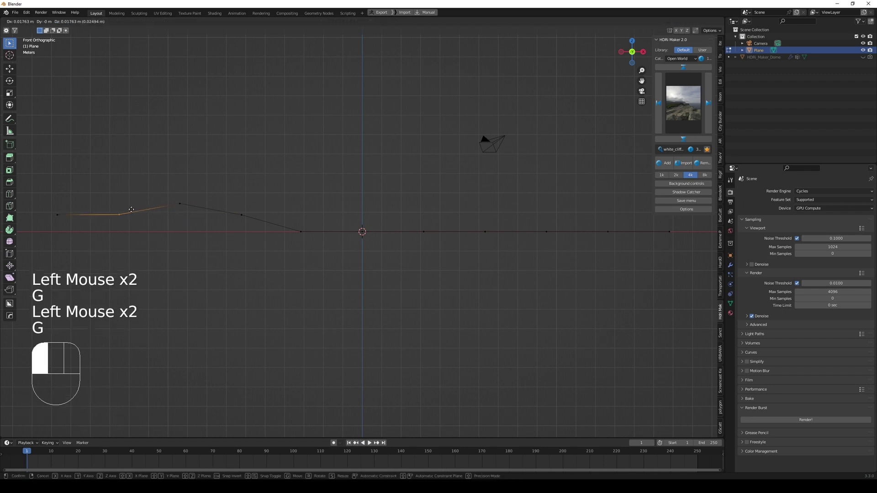
{"action": "left_click", "coordinate": [128, 202]}
{"action": "left_click", "coordinate": [56, 213]}
{"action": "key", "text": "g"}
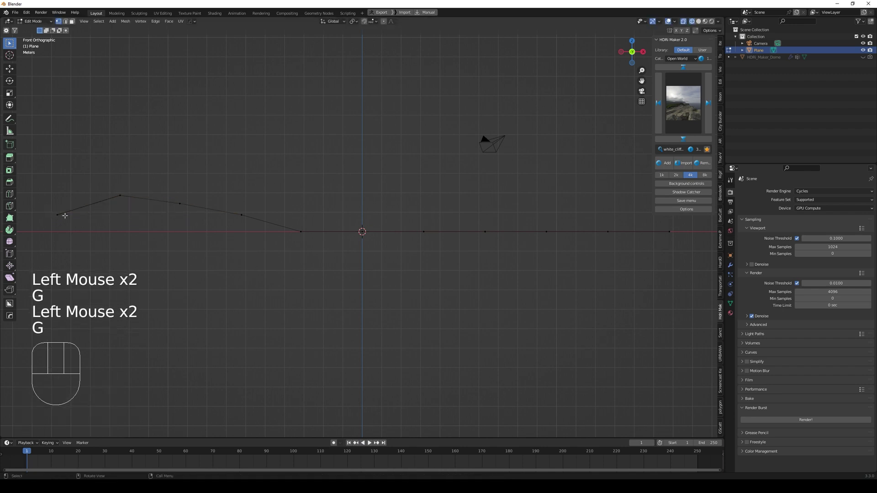
{"action": "left_click", "coordinate": [53, 211]}
{"action": "key", "text": "g"}
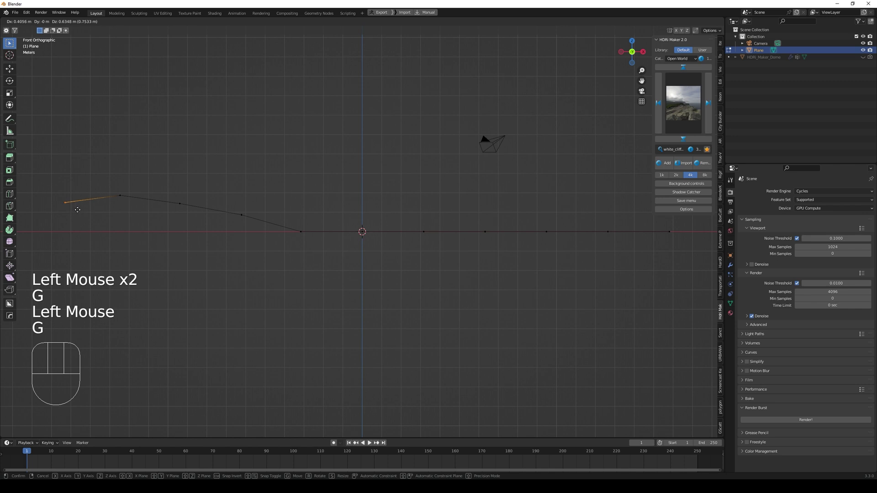
{"action": "left_click", "coordinate": [77, 209]}
{"action": "key", "text": "Tab"}
{"action": "key", "text": "Tab"}
Adjust the vertex left of centre and inspect the slope in solid shading.
{"action": "left_click", "coordinate": [305, 232]}
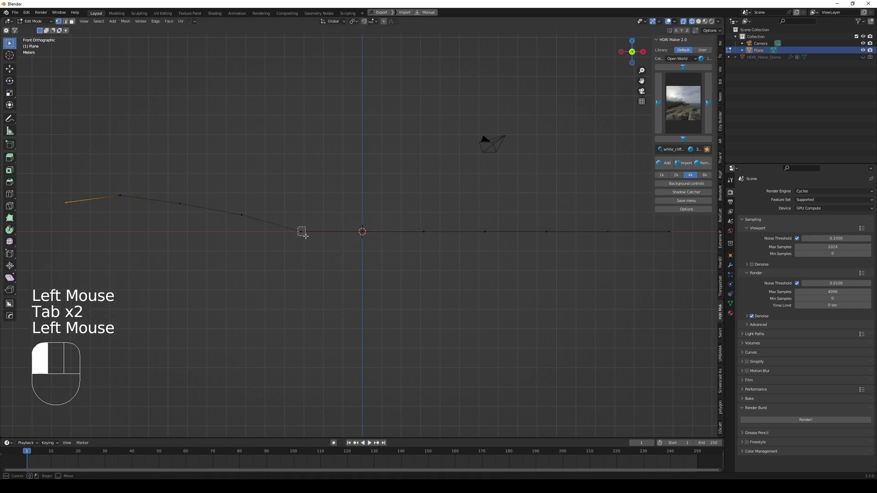
{"action": "key", "text": "g"}
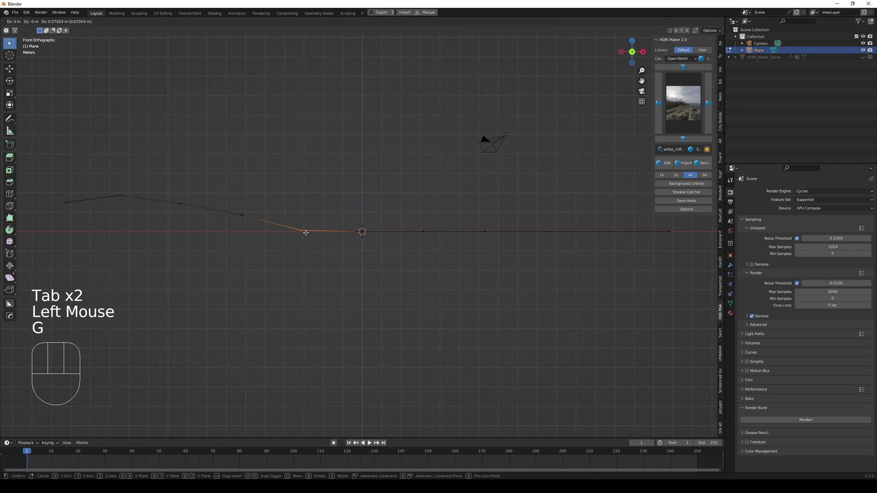
{"action": "left_click", "coordinate": [306, 232]}
{"action": "key", "text": "Tab"}
{"action": "middle_click_drag", "start_coordinate": [290, 242], "coordinate": [318, 259]}
{"action": "key", "text": "Tab"}
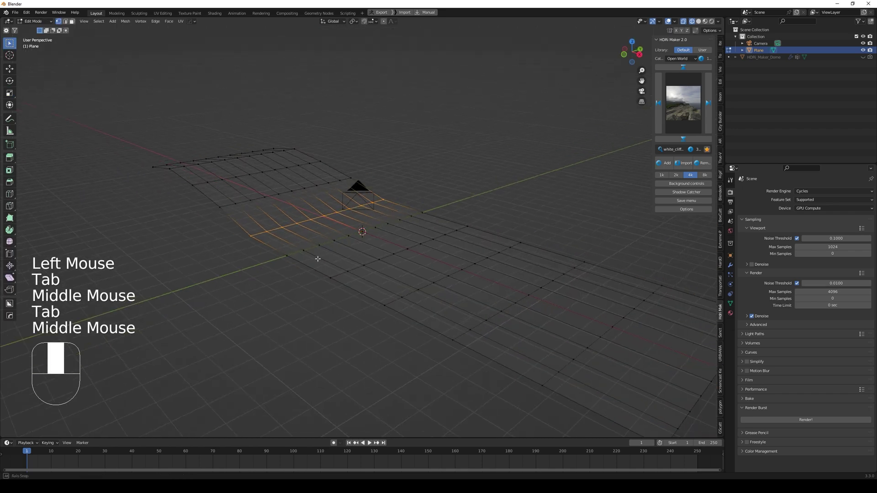
{"action": "left_click", "coordinate": [699, 21]}
{"action": "middle_click_drag", "start_coordinate": [548, 143], "coordinate": [459, 235]}
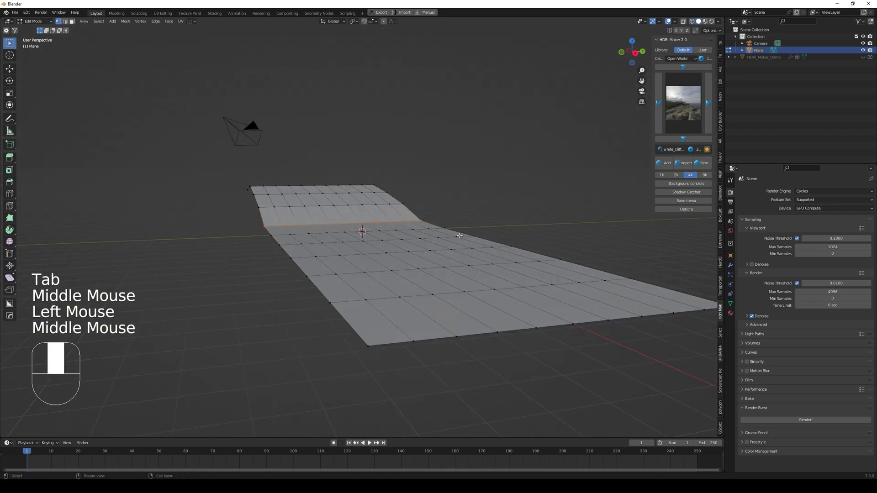
{"action": "key", "text": "Tab"}
Shade the ground smooth and lock the camera to the view to frame the slope.
{"action": "right_click_drag", "start_coordinate": [402, 267], "coordinate": [401, 269]}
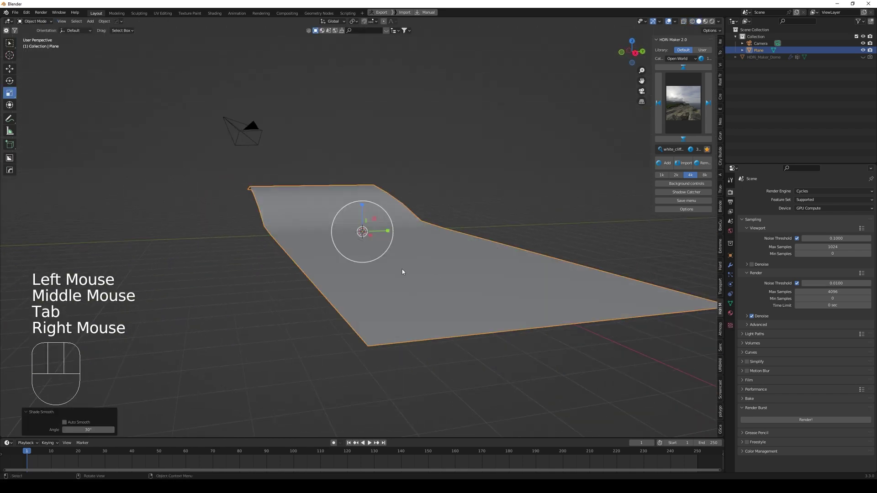
{"action": "middle_click_drag", "start_coordinate": [402, 269], "coordinate": [401, 268]}
{"action": "key", "text": "KP_0"}
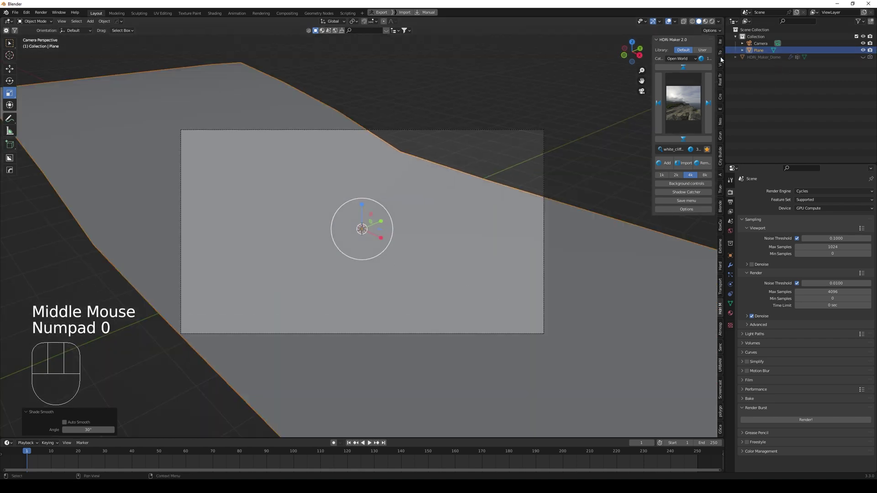
{"action": "left_click", "coordinate": [720, 61]}
{"action": "left_click", "coordinate": [682, 125]}
{"action": "scroll", "coordinate": [444, 203], "scroll_direction": "down", "scroll_amount": 2}
{"action": "middle_click_drag", "start_coordinate": [445, 204], "coordinate": [408, 232]}
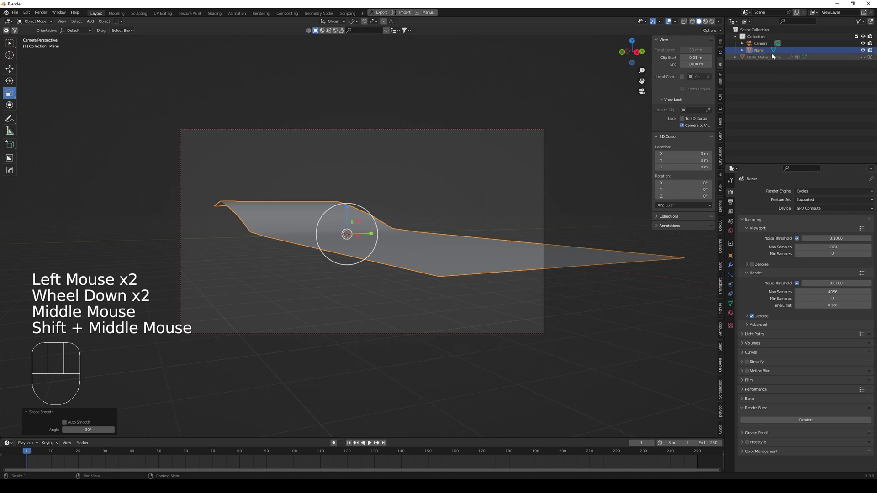
Set the camera focal length to 82 mm, refine the framing, and unlock the camera.
{"action": "left_click", "coordinate": [760, 43]}
{"action": "scroll", "coordinate": [760, 46], "scroll_direction": "up", "scroll_amount": 1}
{"action": "left_click", "coordinate": [730, 284]}
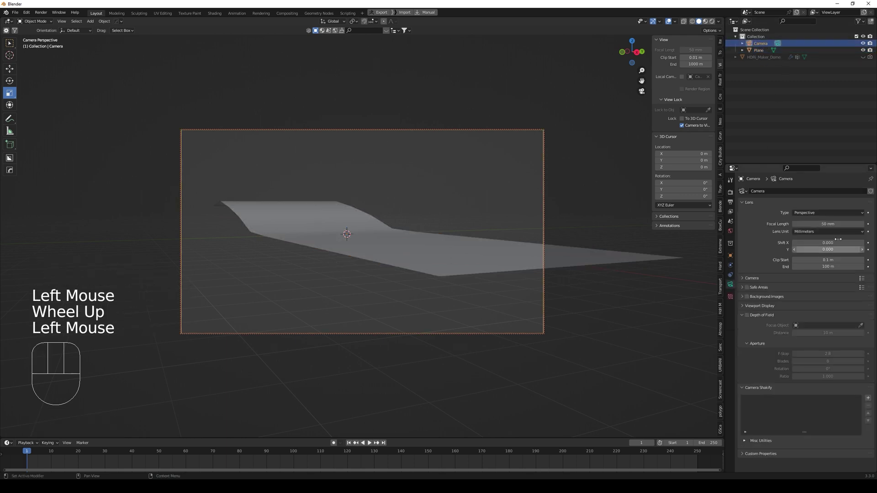
{"action": "left_click_drag", "start_coordinate": [822, 224], "coordinate": [843, 223]}
{"action": "middle_click_drag", "start_coordinate": [461, 274], "coordinate": [417, 303], "text": "shift"}
{"action": "scroll", "coordinate": [417, 270], "scroll_direction": "up", "scroll_amount": 2}
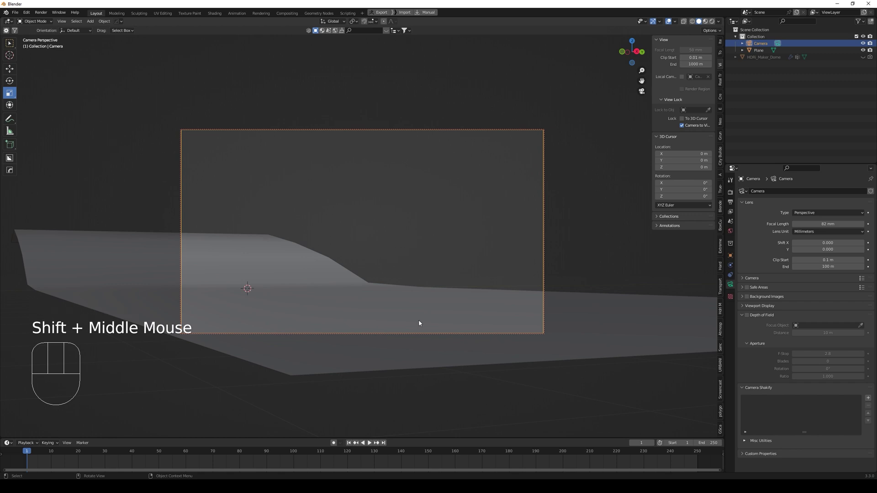
{"action": "scroll", "coordinate": [551, 389], "scroll_direction": "up", "scroll_amount": 2}
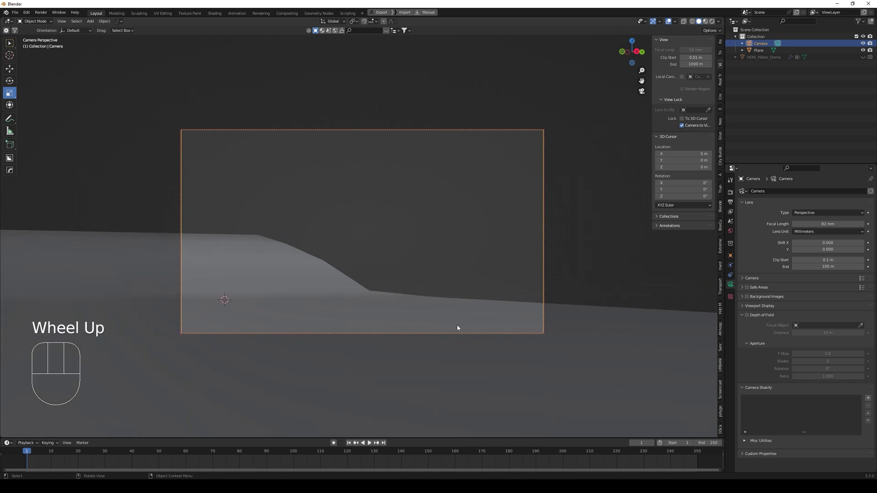
{"action": "scroll", "coordinate": [456, 327], "scroll_direction": "down", "scroll_amount": 2}
{"action": "scroll", "coordinate": [455, 327], "scroll_direction": "up", "scroll_amount": 1}
{"action": "middle_click_drag", "start_coordinate": [454, 327], "coordinate": [447, 326], "text": "shift"}
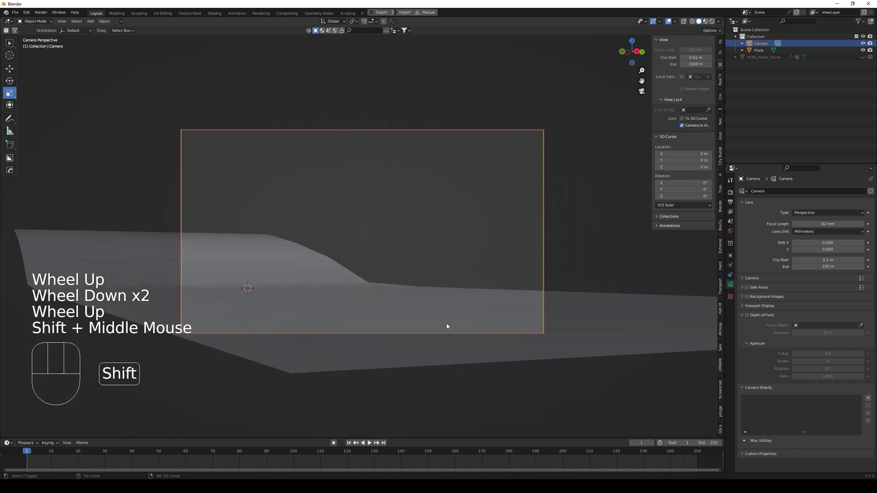
{"action": "left_click", "coordinate": [543, 380]}
{"action": "left_click", "coordinate": [682, 126]}
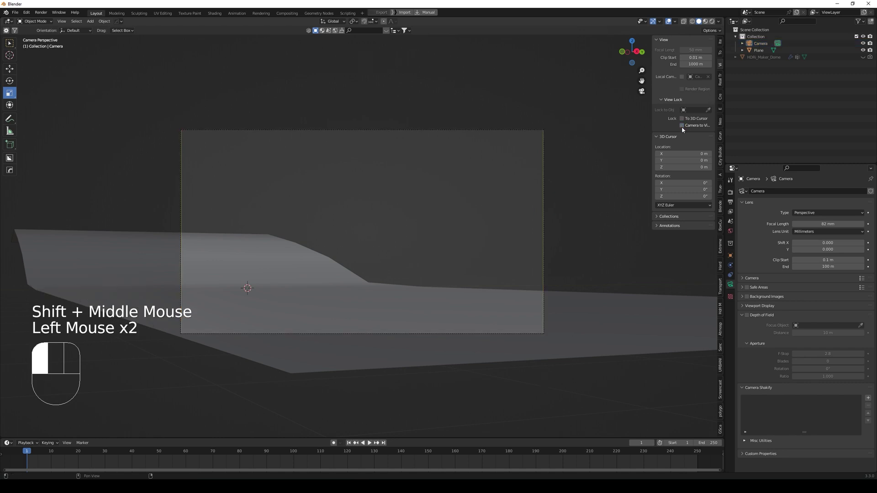
{"action": "left_click_drag", "start_coordinate": [1, 18], "coordinate": [306, 60]}
Turn the left area into an Asset Browser on the Apocalypse library and drag in D3_IDLE4.
{"action": "left_click", "coordinate": [9, 21]}
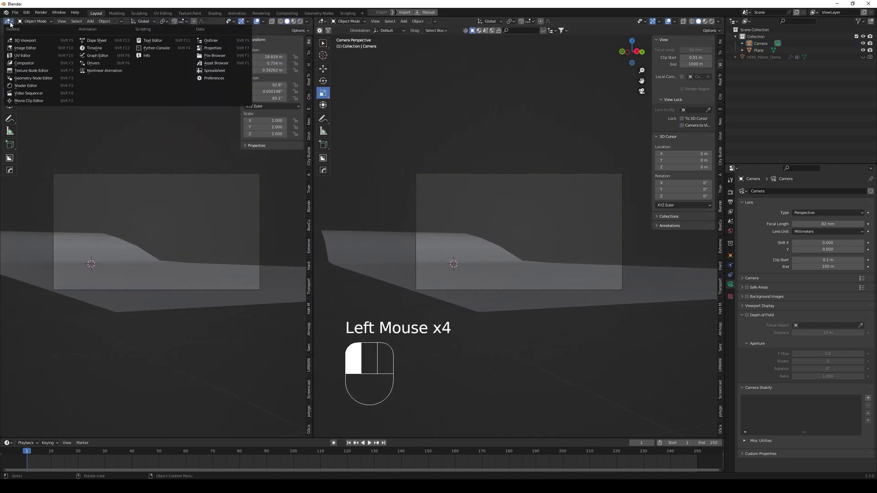
{"action": "left_click", "coordinate": [222, 67]}
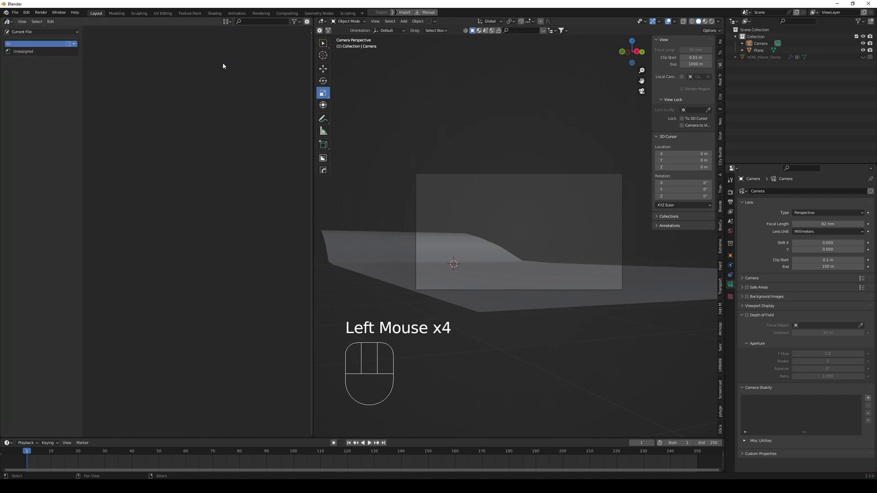
{"action": "left_click_drag", "start_coordinate": [60, 32], "coordinate": [40, 90]}
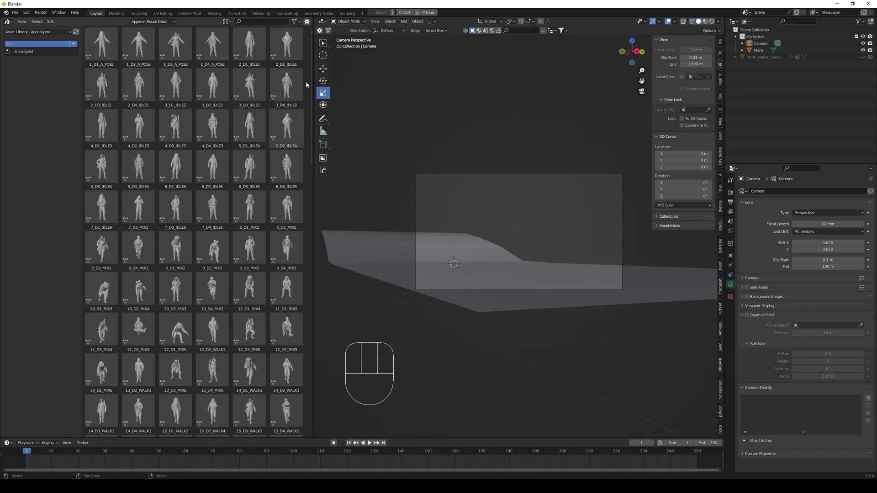
{"action": "scroll", "coordinate": [311, 93], "scroll_direction": "down", "scroll_amount": 2}
{"action": "left_click_drag", "start_coordinate": [311, 92], "coordinate": [301, 297]}
{"action": "scroll", "coordinate": [301, 297], "scroll_direction": "down", "scroll_amount": 3}
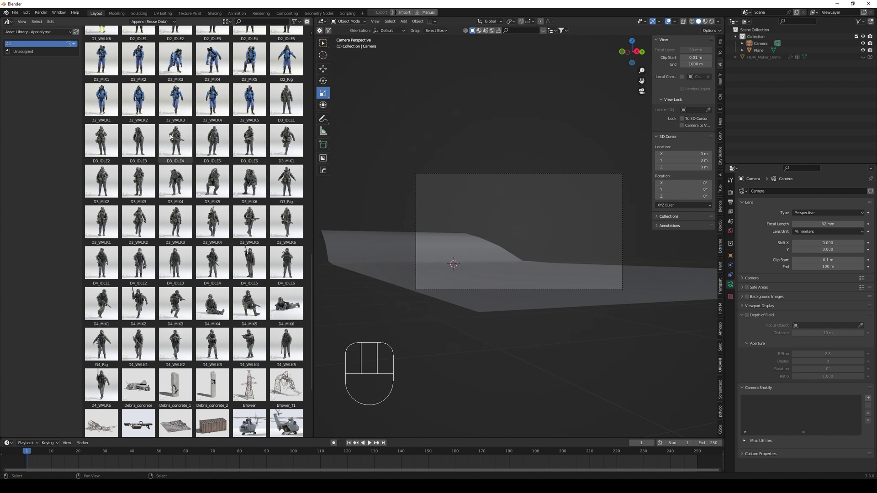
{"action": "left_click_drag", "start_coordinate": [171, 137], "coordinate": [463, 280]}
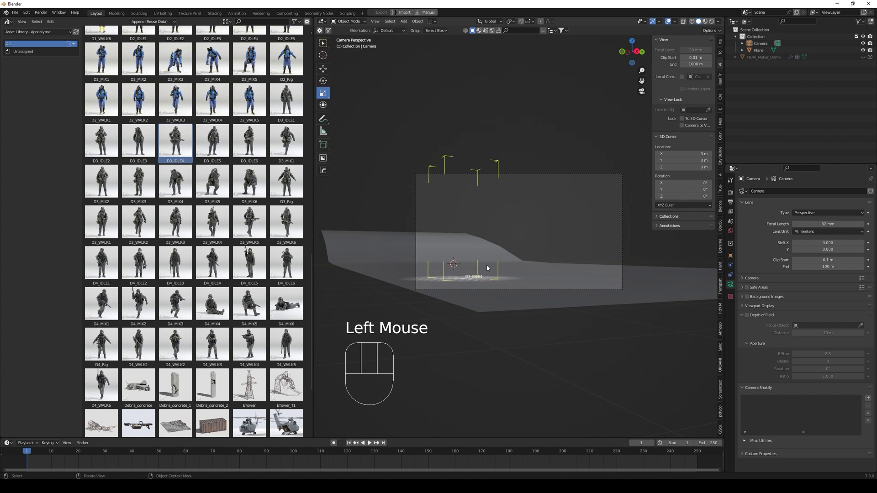
Drop the soldier D3_IDLE4 and the wrecked car V1_Mers onto the ground.
{"action": "left_click_drag", "start_coordinate": [487, 268], "coordinate": [486, 269]}
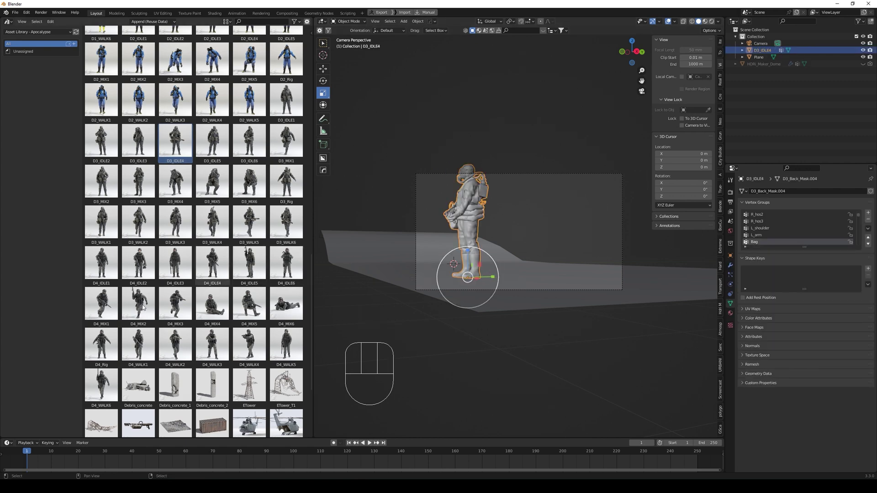
{"action": "scroll", "coordinate": [143, 309], "scroll_direction": "down", "scroll_amount": 5}
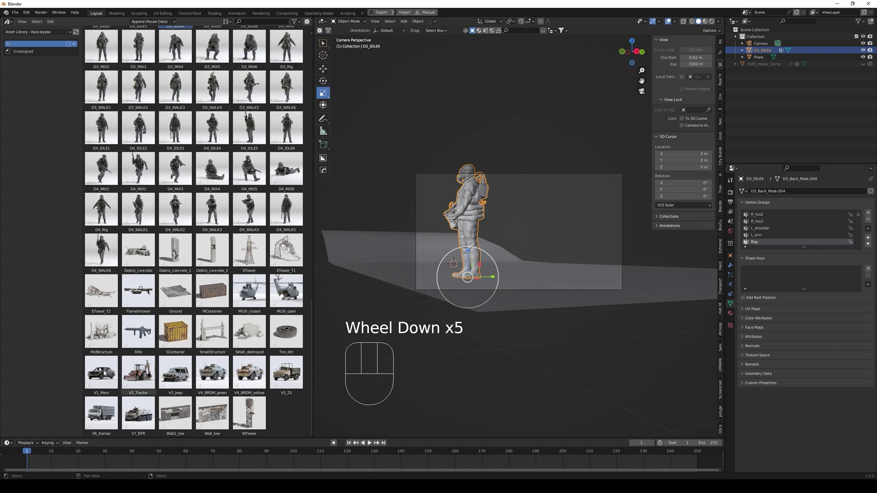
{"action": "left_click_drag", "start_coordinate": [104, 372], "coordinate": [556, 264]}
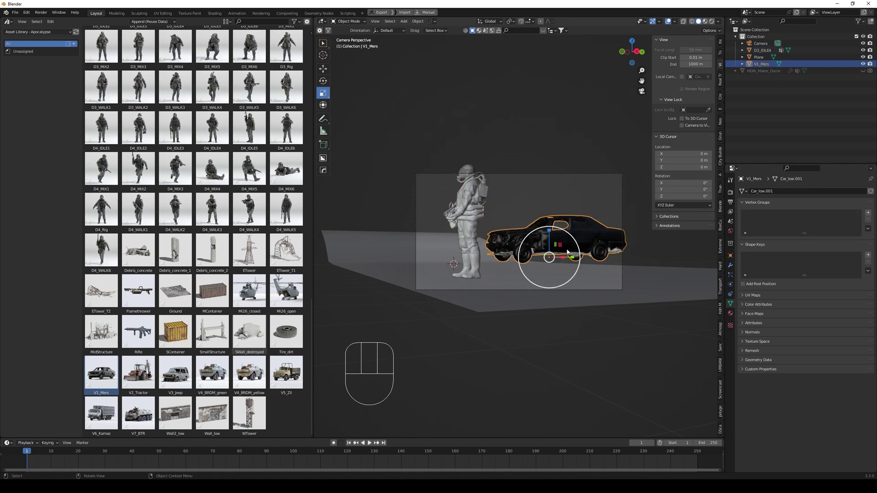
From top view, rotate the car about 12° and move it, then rotate the soldier -104°.
{"action": "key", "text": "KP_7"}
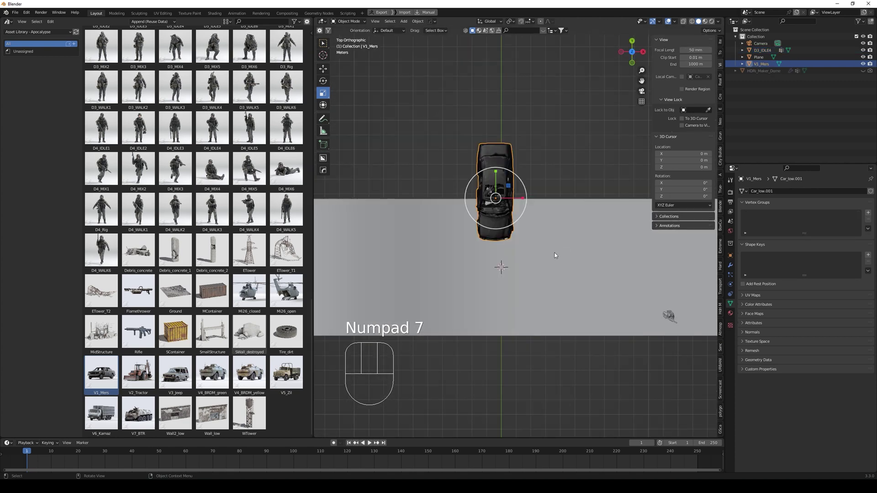
{"action": "key", "text": "r"}
{"action": "left_click", "coordinate": [566, 248]}
{"action": "key", "text": "g"}
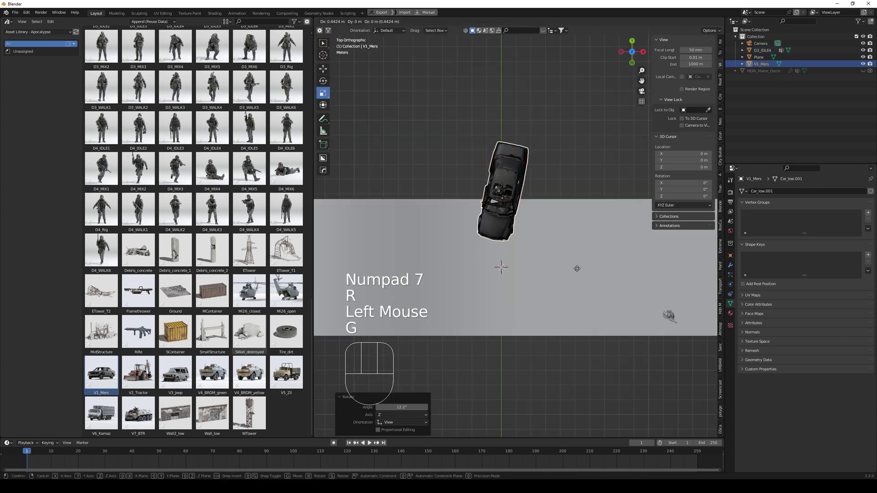
{"action": "left_click", "coordinate": [603, 273]}
{"action": "double_click", "coordinate": [669, 315]}
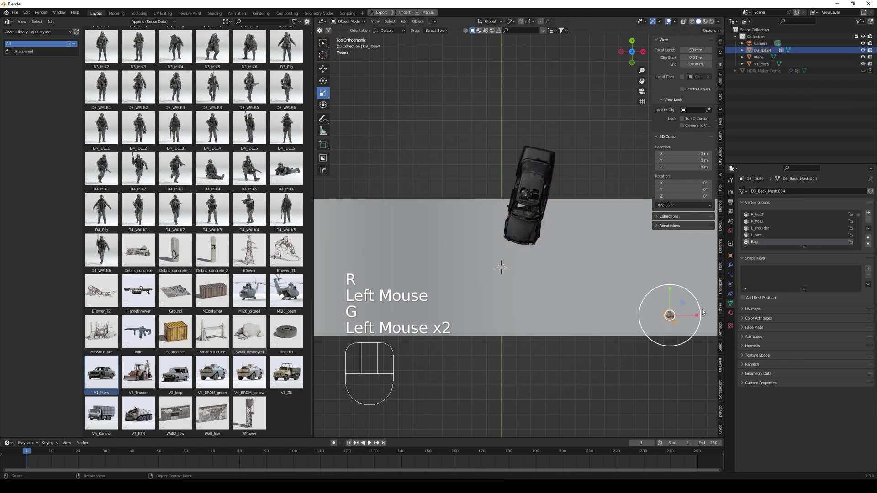
{"action": "key", "text": "r"}
{"action": "left_click", "coordinate": [644, 262]}
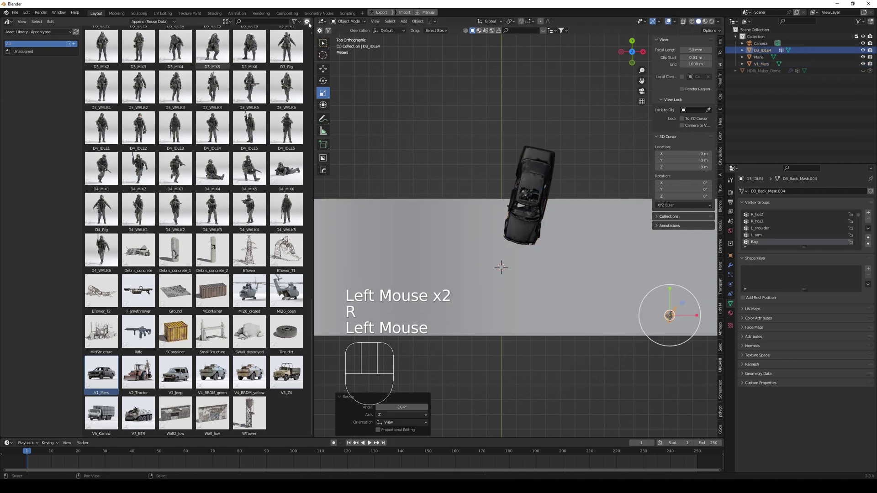
Close the asset browser and move the car beside the soldier in camera view.
{"action": "left_click_drag", "start_coordinate": [314, 18], "coordinate": [293, 18]}
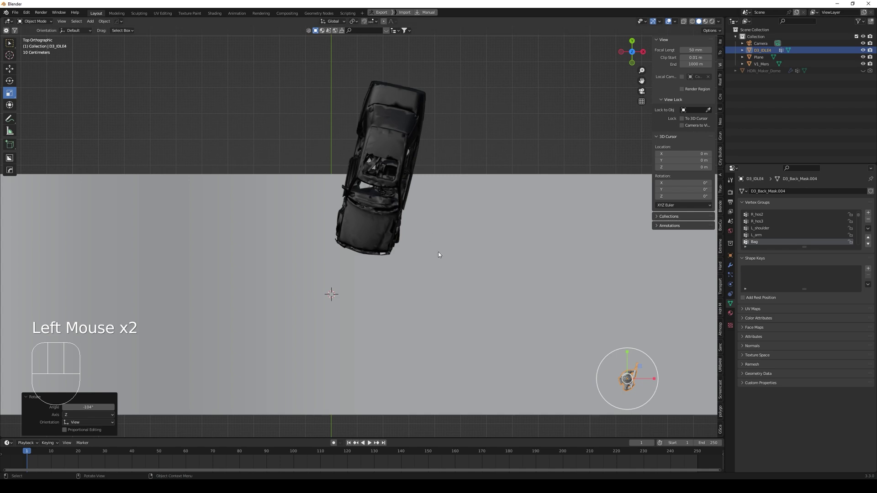
{"action": "middle_click_drag", "start_coordinate": [438, 254], "coordinate": [425, 251]}
{"action": "key", "text": "KP_0"}
{"action": "left_click", "coordinate": [506, 231]}
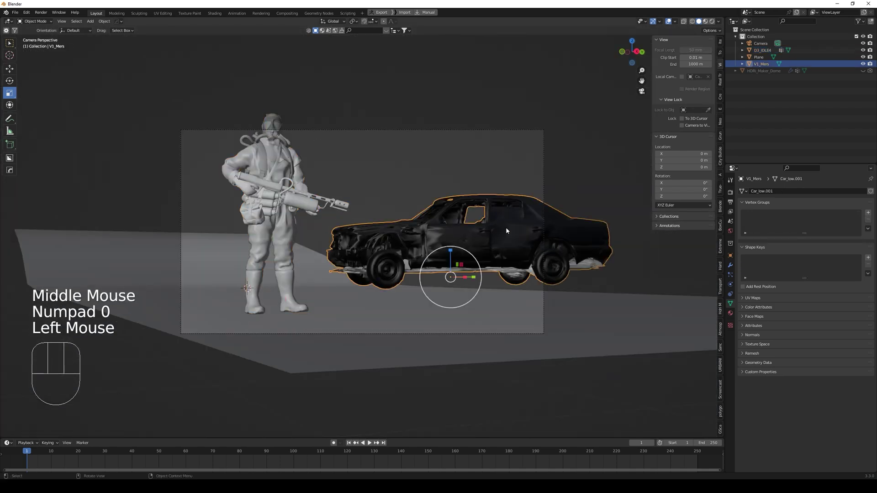
{"action": "key", "text": "g"}
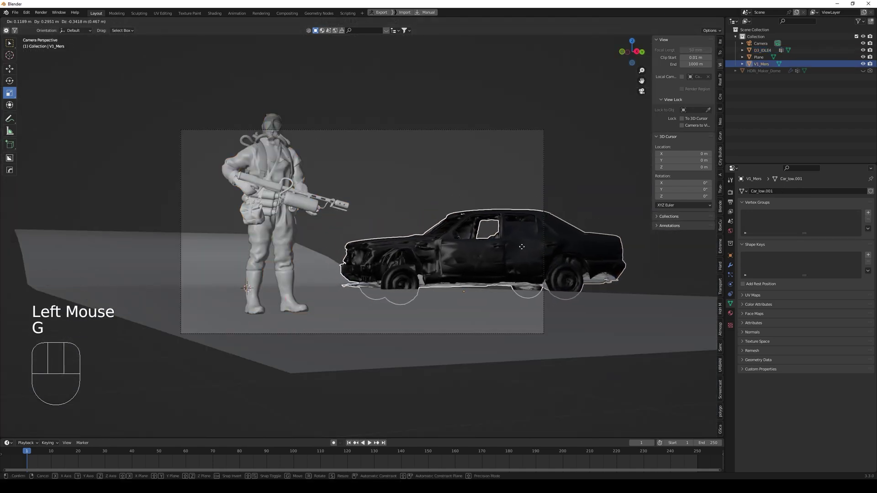
{"action": "left_click", "coordinate": [526, 247]}
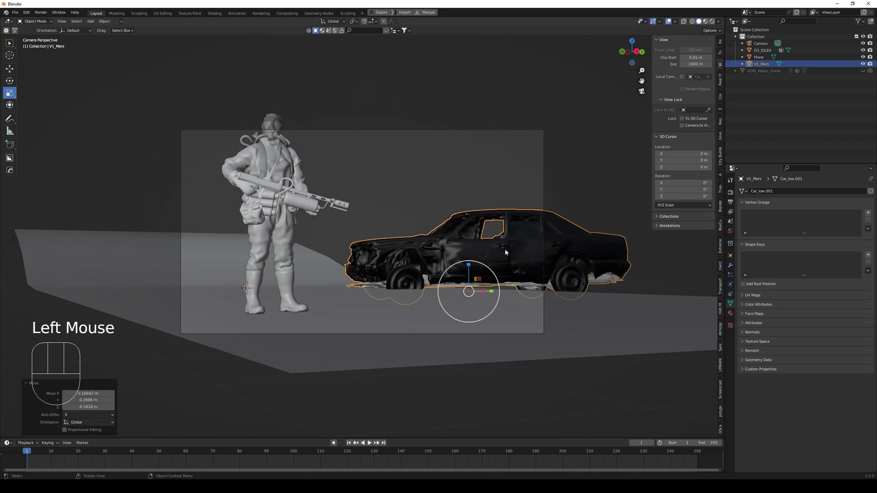
Reposition the soldier left of the car, checking placement in top and camera views.
{"action": "left_click", "coordinate": [320, 207]}
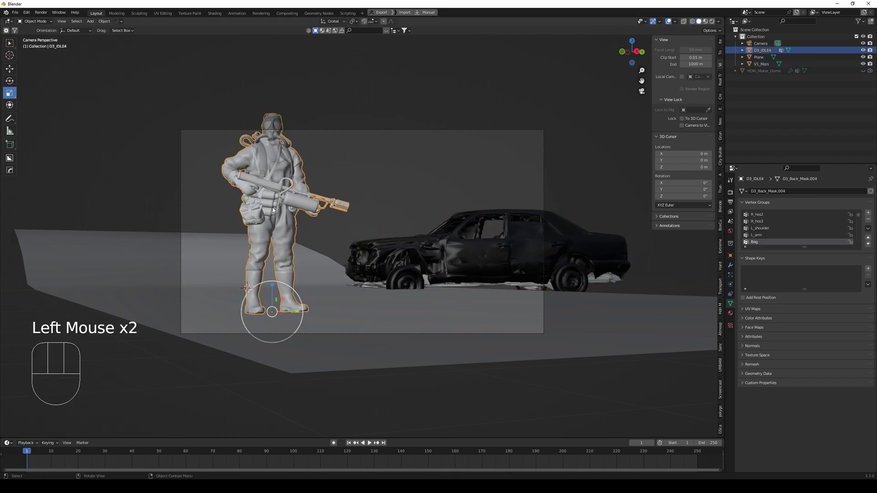
{"action": "key", "text": "KP_7"}
{"action": "key", "text": "g"}
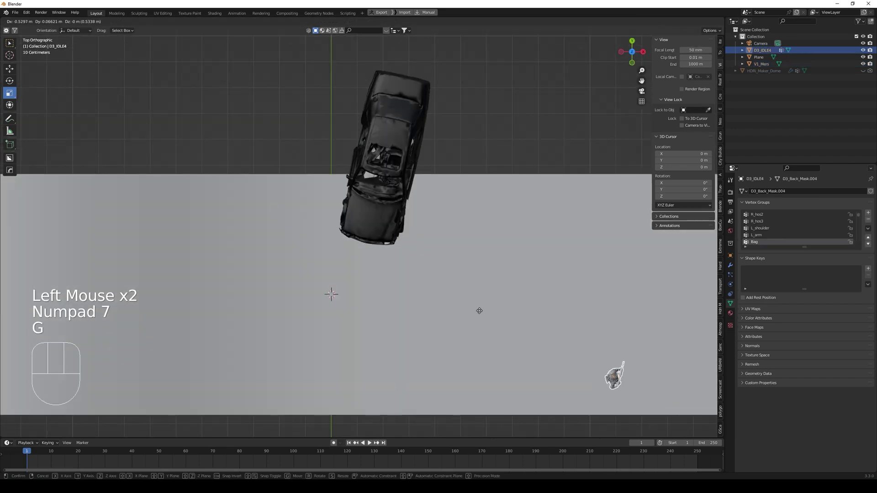
{"action": "left_click", "coordinate": [458, 308]}
{"action": "key", "text": "KP_0"}
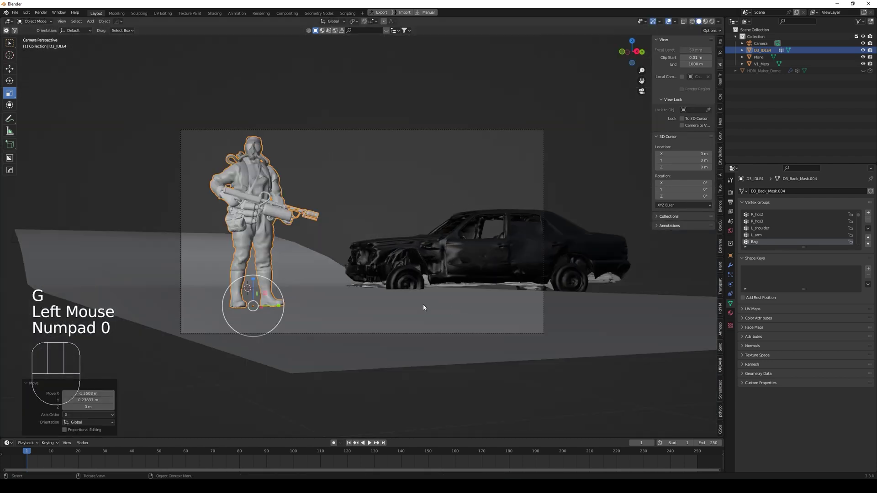
{"action": "key", "text": "g"}
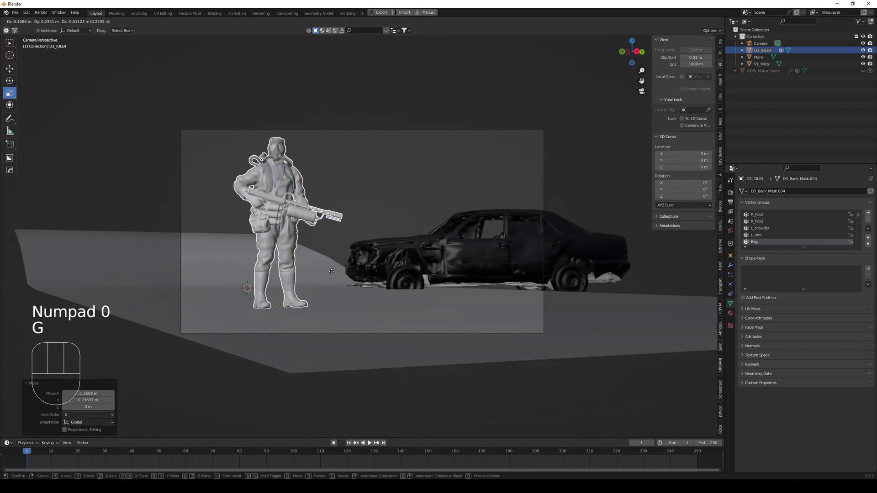
{"action": "left_click", "coordinate": [332, 272]}
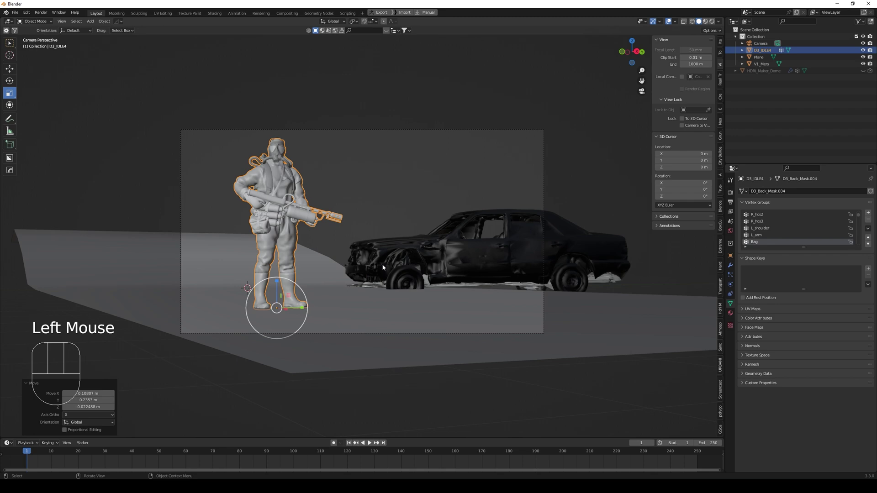
{"action": "key", "text": "KP_7"}
{"action": "key", "text": "g"}
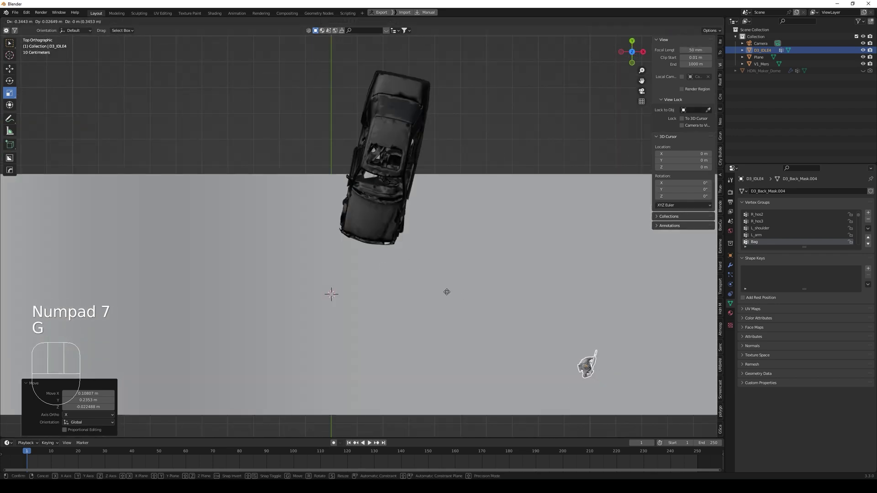
{"action": "left_click", "coordinate": [444, 295]}
{"action": "key", "text": "KP_0"}
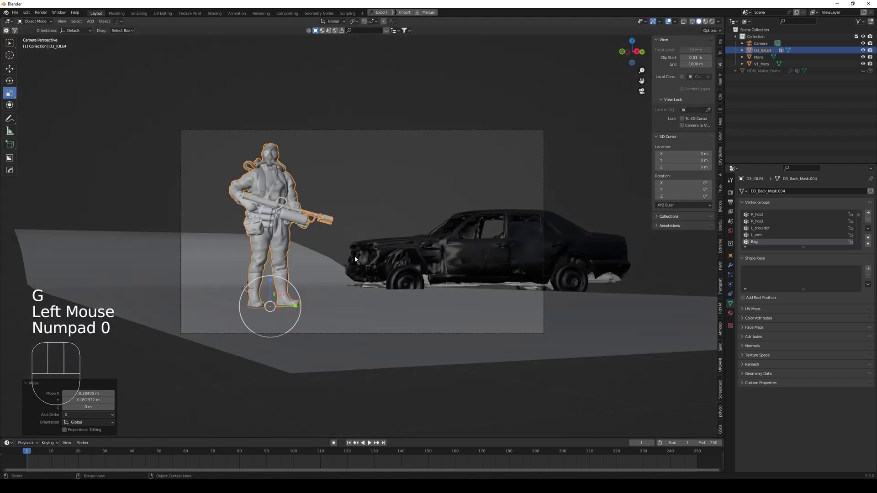
Slightly rotate and shift the wrecked car within the camera shot.
{"action": "left_click", "coordinate": [544, 313]}
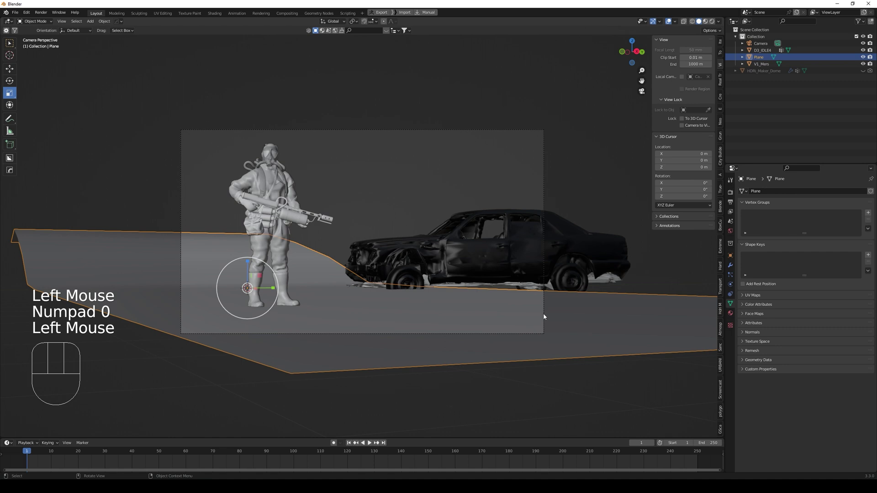
{"action": "left_click", "coordinate": [492, 249]}
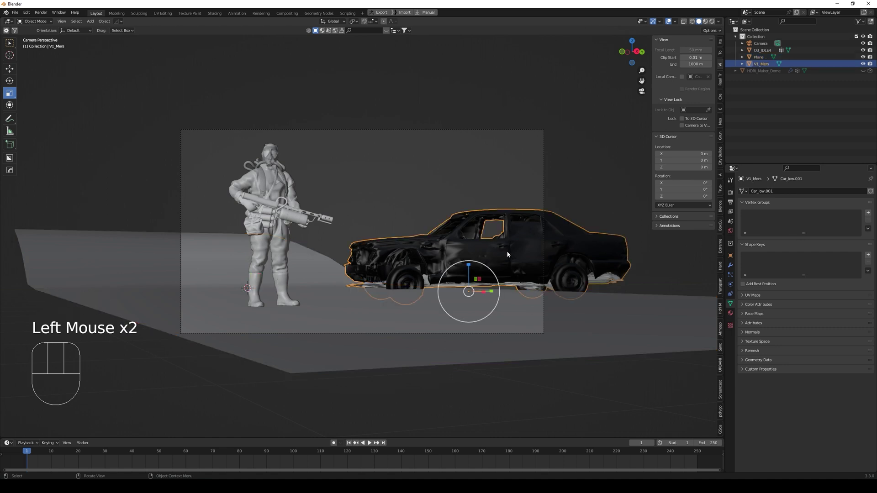
{"action": "key", "text": "r"}
{"action": "left_click", "coordinate": [508, 248]}
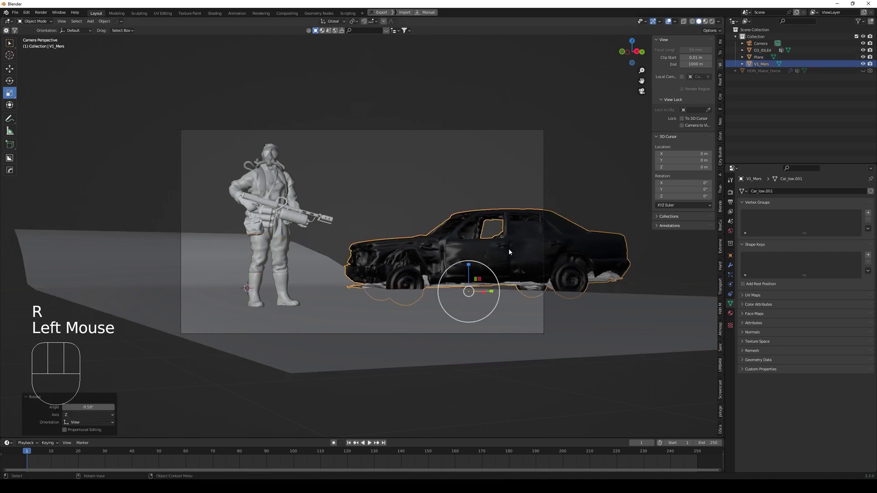
{"action": "key", "text": "g"}
{"action": "left_click", "coordinate": [505, 249]}
{"action": "left_click", "coordinate": [592, 178]}
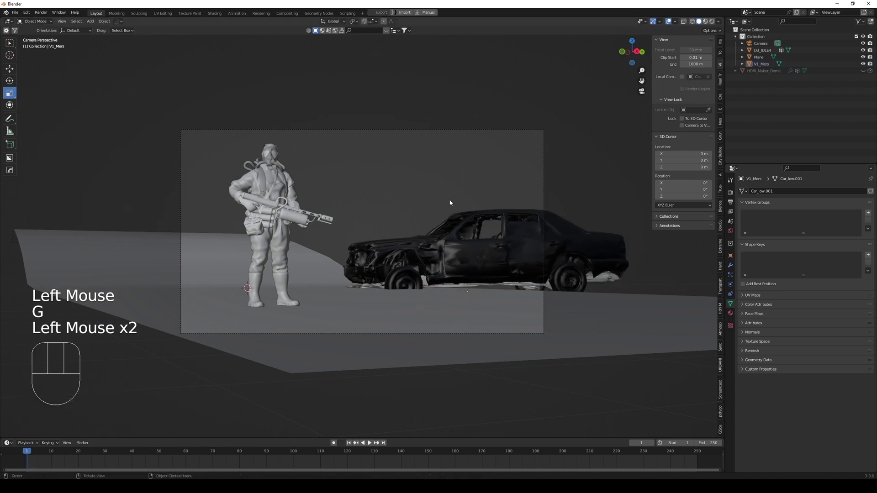
{"action": "left_click", "coordinate": [415, 351]}
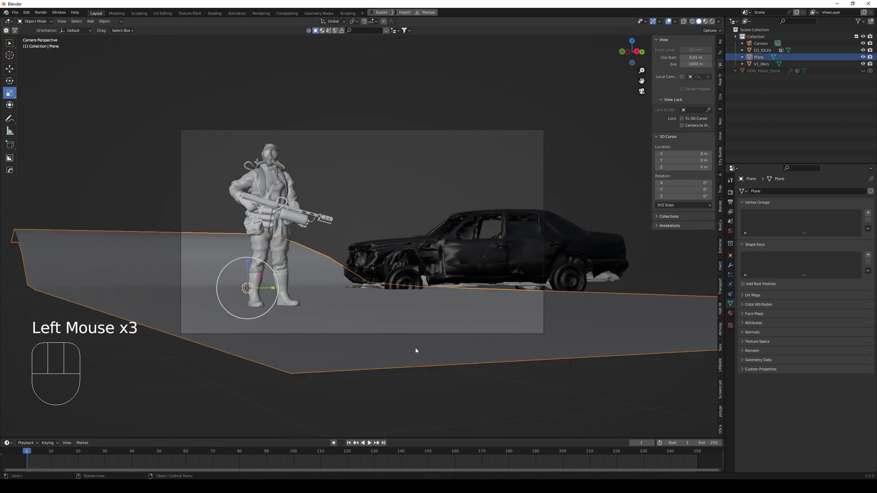
Scatter dry autumn grass from the grass category over the plane and enlarge the blades.
{"action": "left_click", "coordinate": [722, 414]}
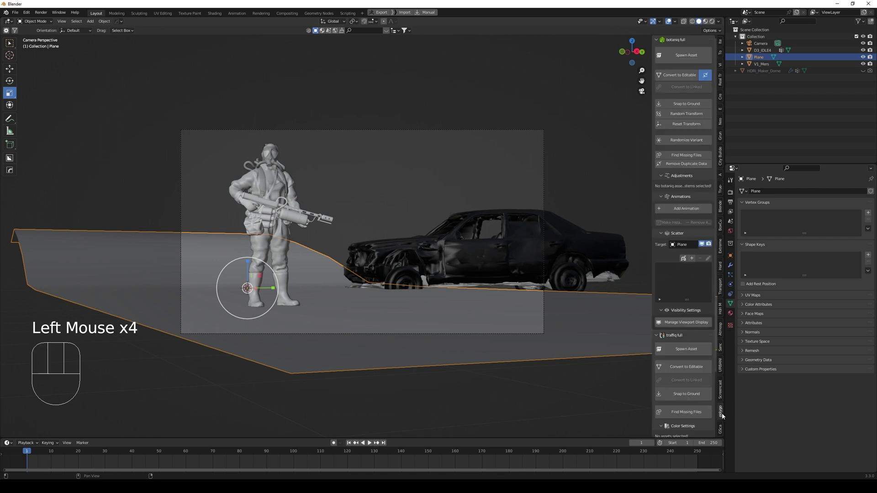
{"action": "left_click", "coordinate": [691, 259]}
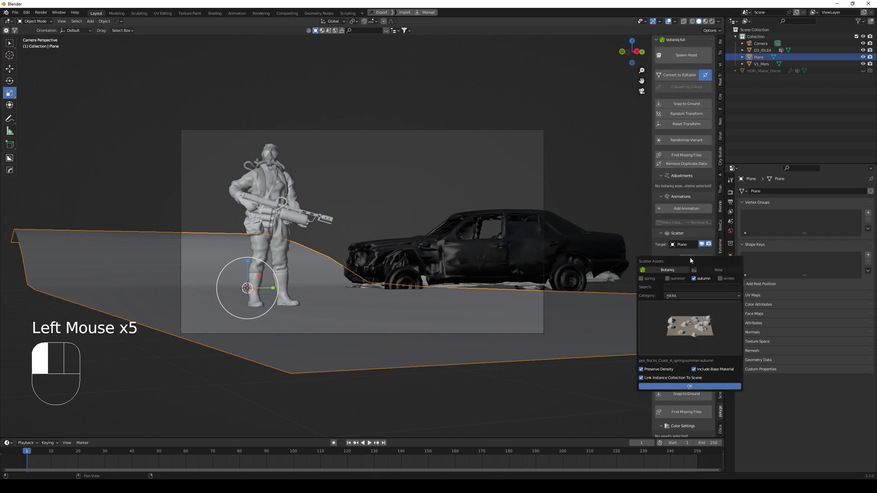
{"action": "left_click", "coordinate": [689, 295]}
{"action": "left_click", "coordinate": [684, 319]}
{"action": "left_click", "coordinate": [672, 394]}
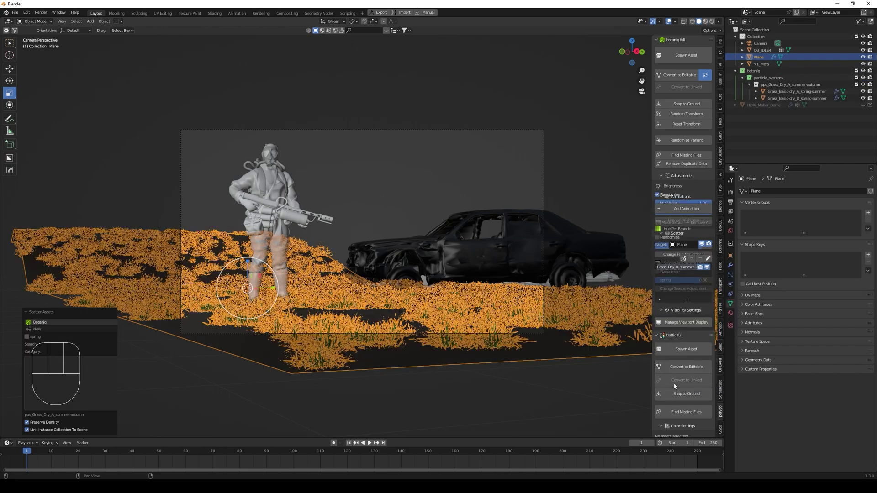
{"action": "scroll", "coordinate": [681, 358], "scroll_direction": "down", "scroll_amount": 2}
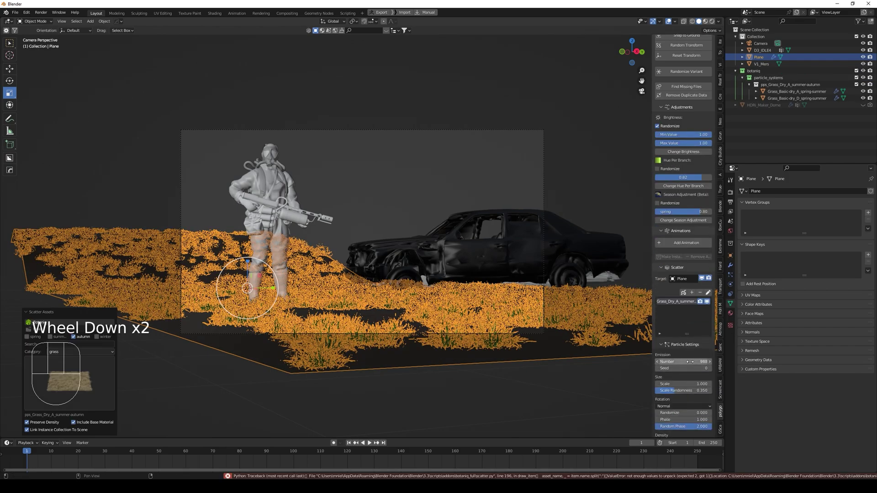
{"action": "left_click_drag", "start_coordinate": [681, 361], "coordinate": [721, 361]}
{"action": "left_click_drag", "start_coordinate": [677, 384], "coordinate": [719, 384]}
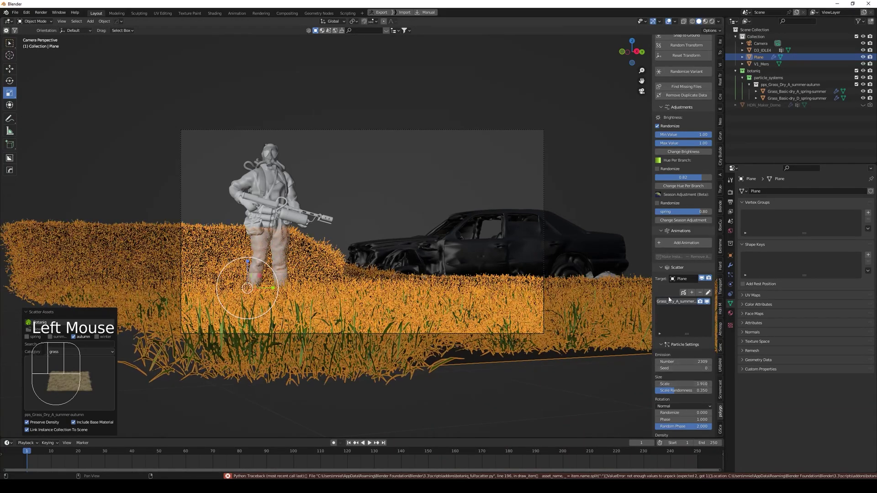
Add a second dry grass layer, made taller with a slight random tilt.
{"action": "left_click", "coordinate": [691, 293]}
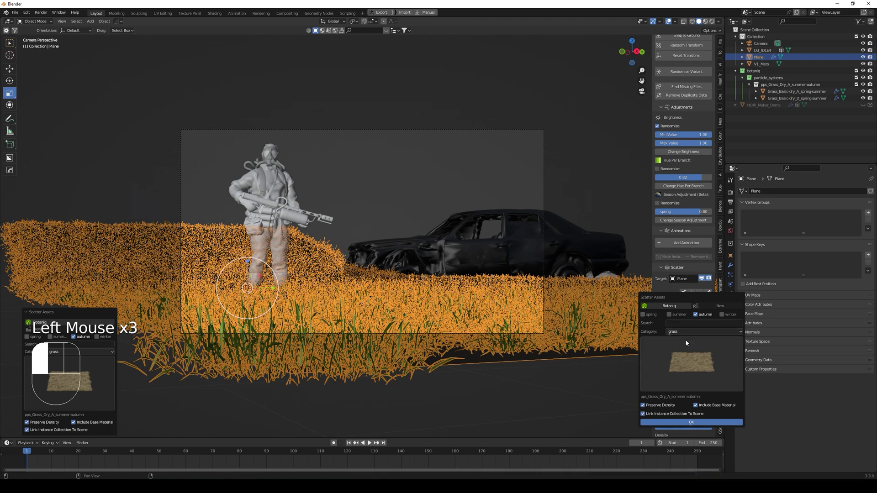
{"action": "left_click", "coordinate": [690, 359]}
{"action": "left_click", "coordinate": [688, 420]}
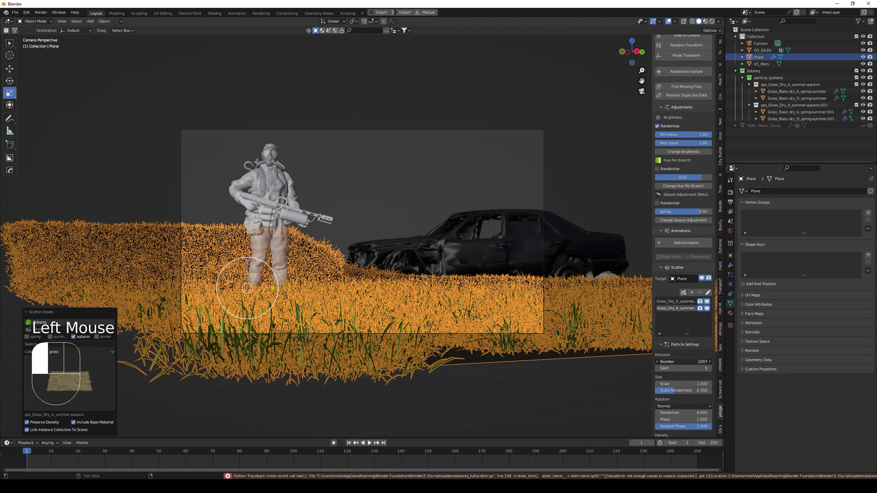
{"action": "left_click_drag", "start_coordinate": [683, 383], "coordinate": [708, 384]}
{"action": "mouse_move", "coordinate": [671, 416]}
{"action": "left_mouse_down"}
{"action": "mouse_move", "coordinate": [690, 416]}
{"action": "mouse_move", "coordinate": [676, 415]}
{"action": "left_mouse_up"}
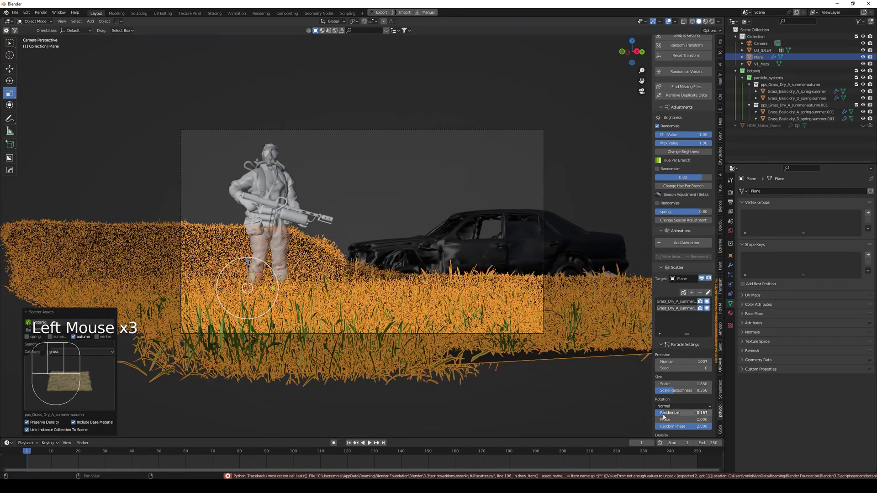
{"action": "left_click", "coordinate": [670, 308]}
Raise the first grass layer's scale randomness to 0.535.
{"action": "left_click", "coordinate": [670, 302]}
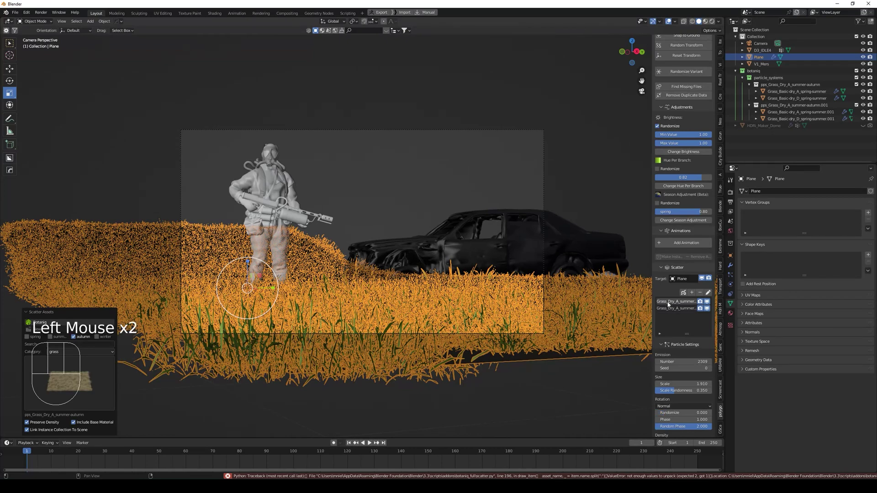
{"action": "left_click_drag", "start_coordinate": [674, 393], "coordinate": [686, 394]}
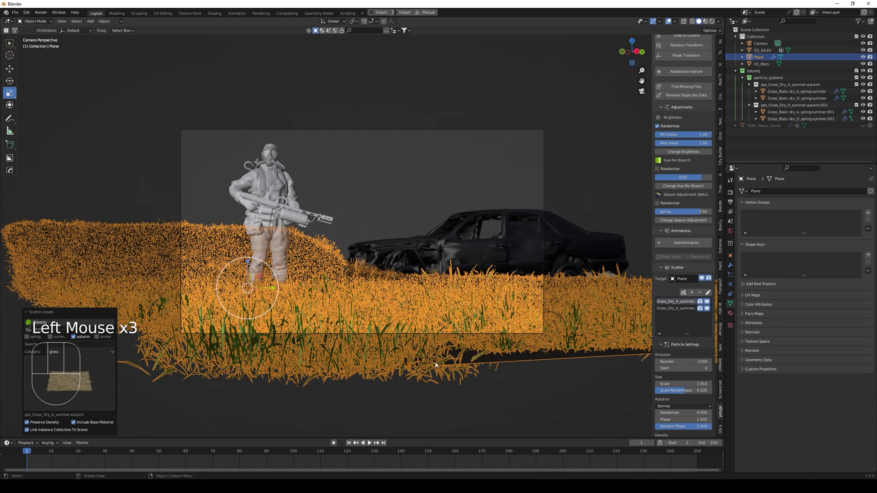
{"action": "left_click", "coordinate": [691, 292]}
Scatter Coast (A) rocks over the ground, lowering the count to about 212 stones.
{"action": "left_click", "coordinate": [684, 329]}
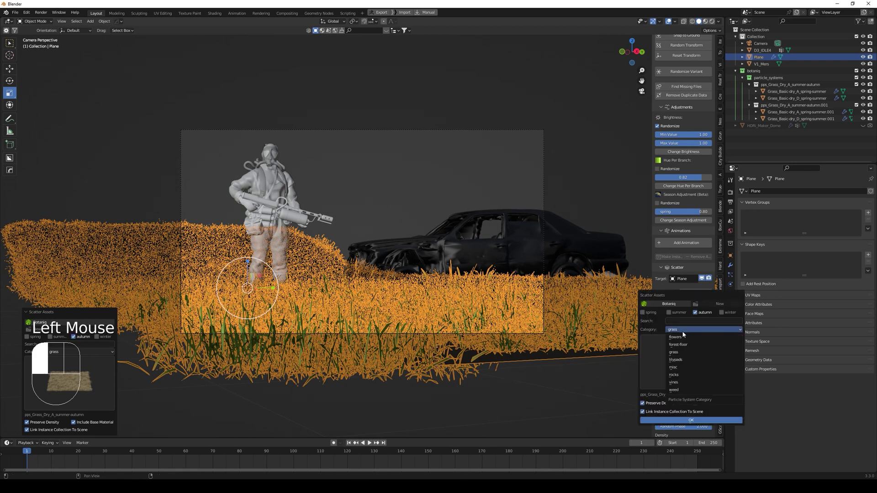
{"action": "left_click", "coordinate": [684, 377]}
{"action": "left_click", "coordinate": [684, 364]}
{"action": "left_click", "coordinate": [662, 411]}
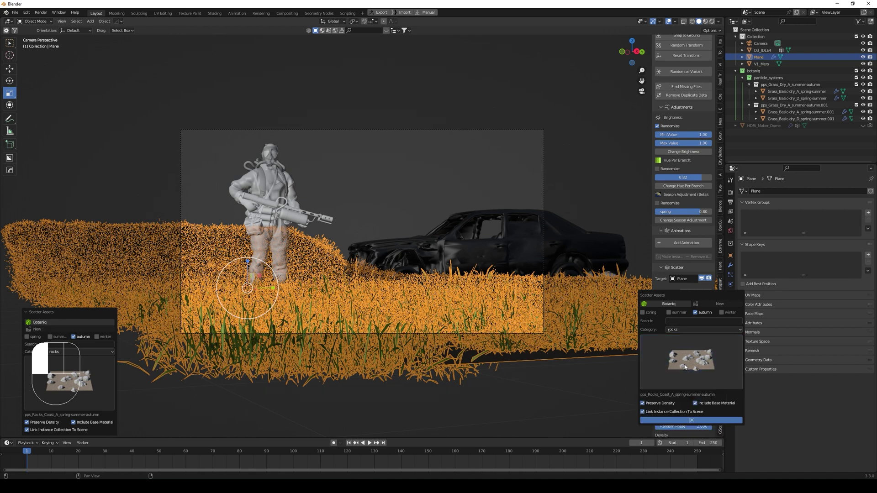
{"action": "left_click", "coordinate": [681, 417]}
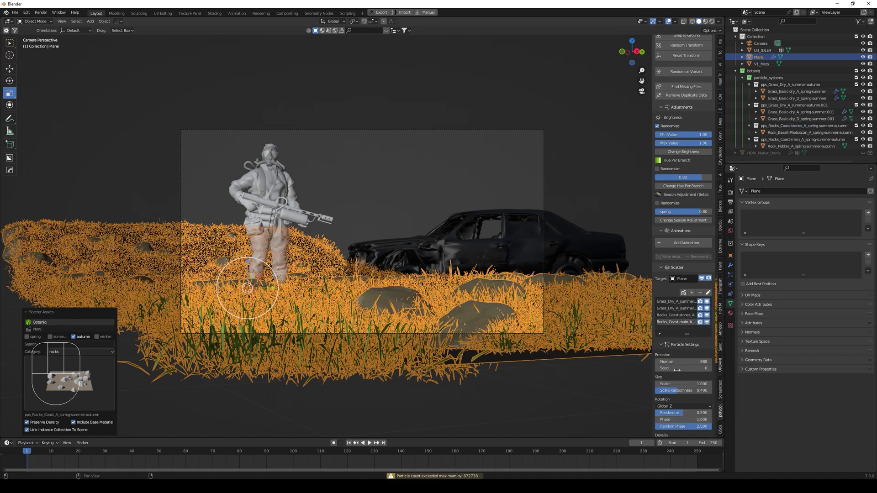
{"action": "left_click_drag", "start_coordinate": [688, 359], "coordinate": [680, 359]}
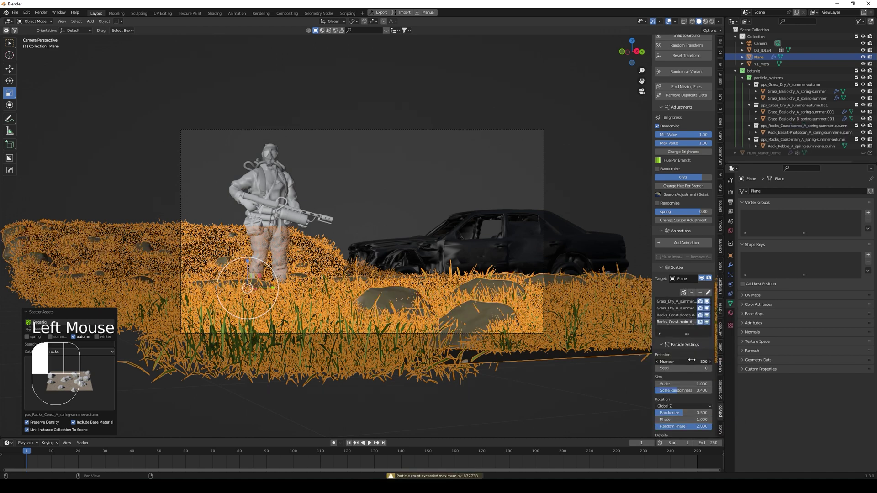
Enlarge the coastal stones to scale 1.120 and deselect the plane to view the ground.
{"action": "left_click", "coordinate": [676, 315]}
{"action": "left_click_drag", "start_coordinate": [683, 362], "coordinate": [708, 379]}
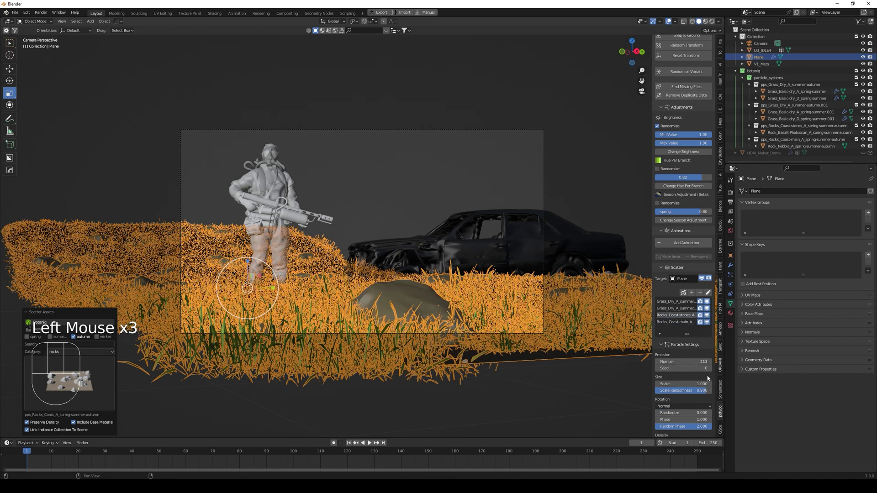
{"action": "left_click", "coordinate": [709, 384]}
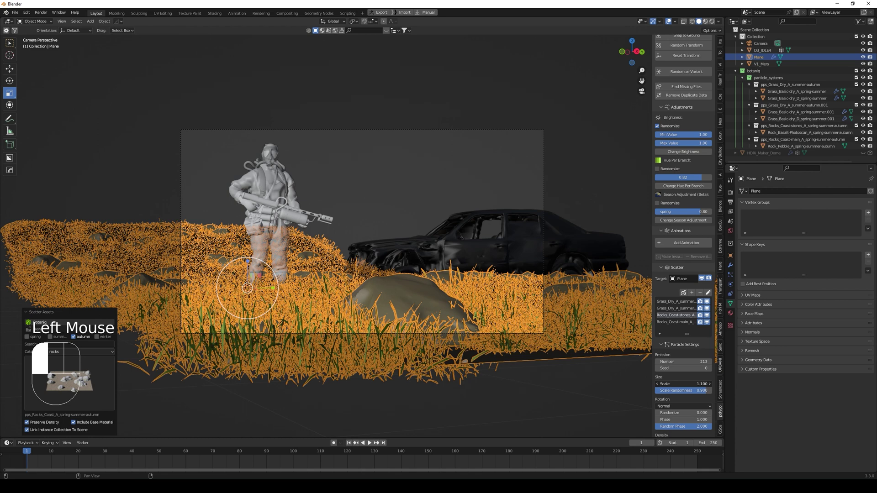
{"action": "left_click_drag", "start_coordinate": [684, 384], "coordinate": [685, 362]}
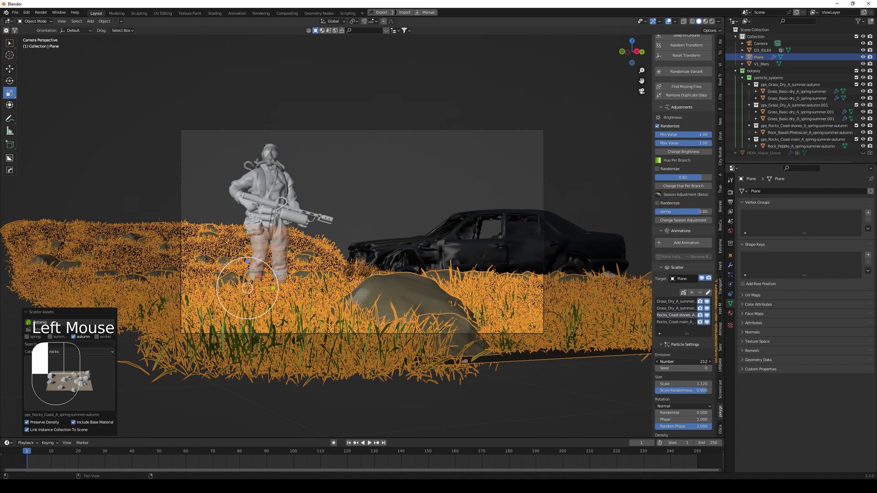
{"action": "left_click", "coordinate": [370, 201]}
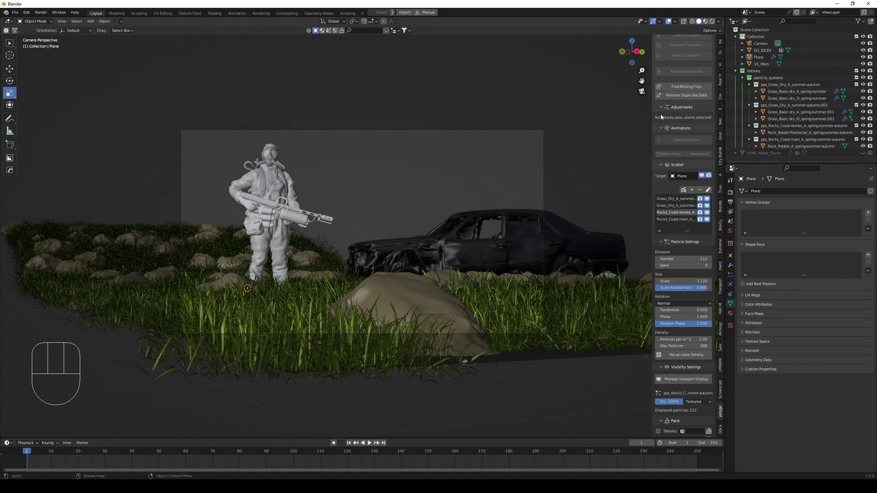
{"action": "scroll", "coordinate": [687, 98], "scroll_direction": "up", "scroll_amount": 3}
{"action": "left_click", "coordinate": [687, 58]}
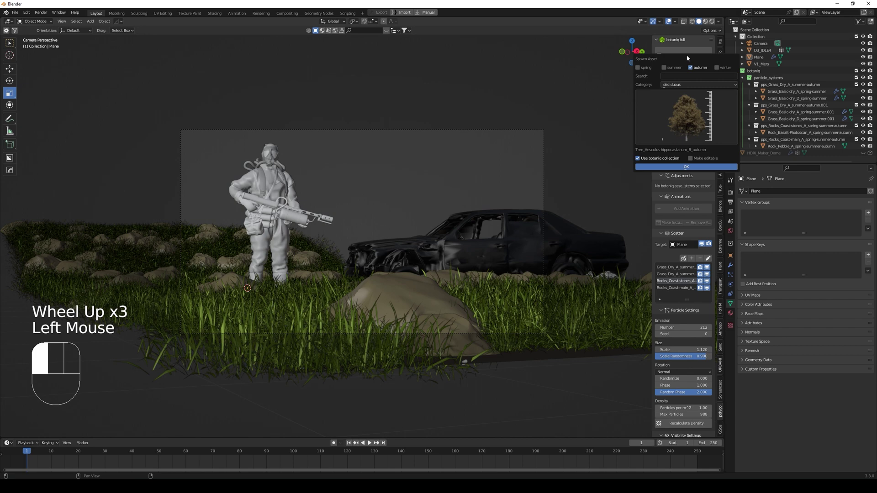
Spawn the autumn Aesculus horse-chestnut tree and scale it down to 0.718.
{"action": "left_click", "coordinate": [688, 112]}
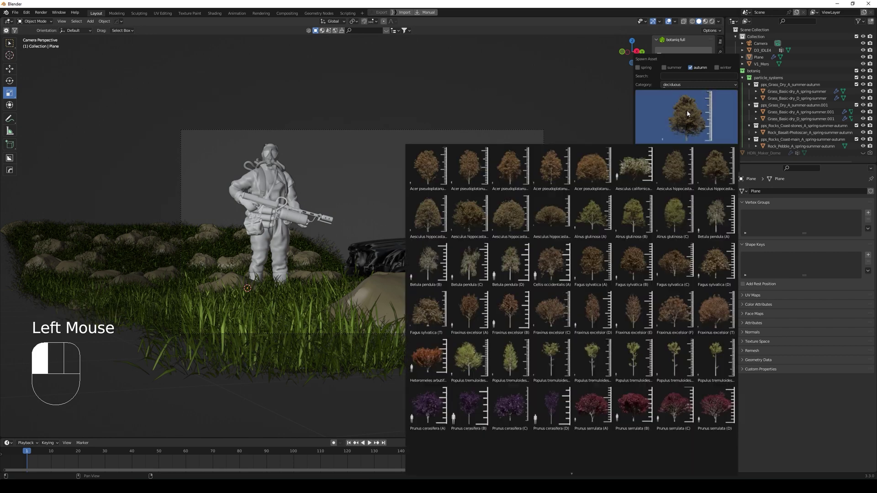
{"action": "left_click", "coordinate": [685, 168]}
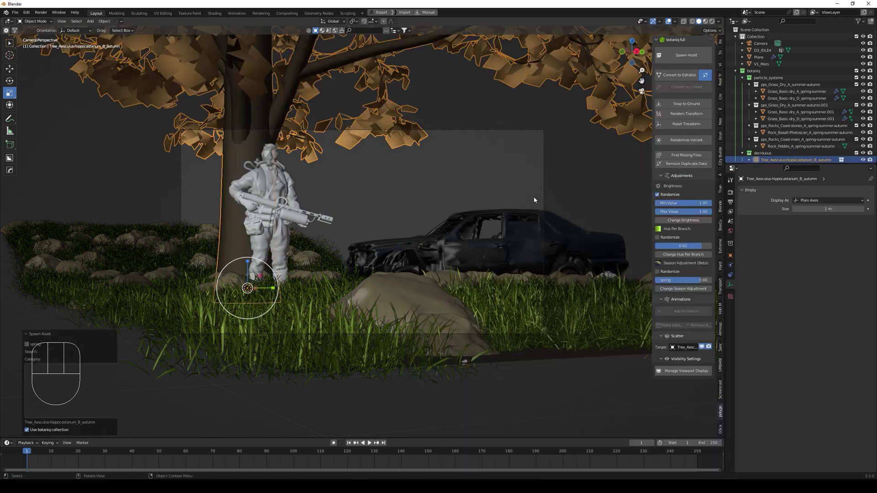
{"action": "key", "text": "s"}
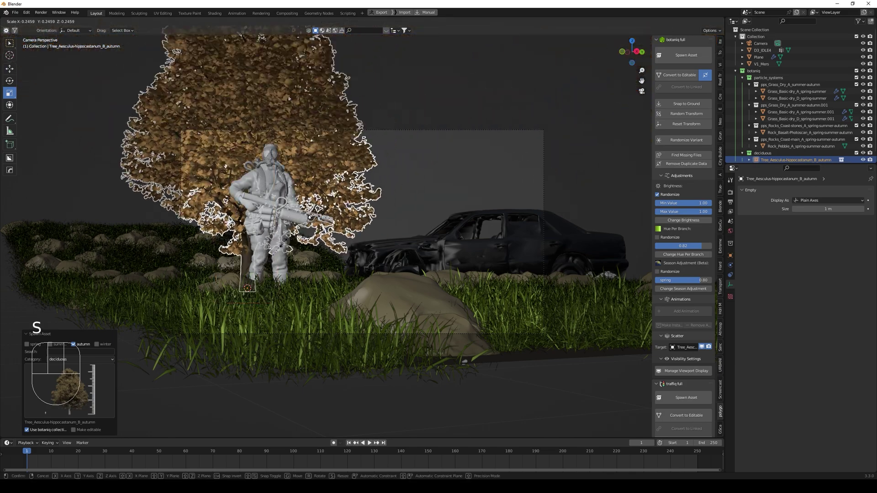
{"action": "left_click", "coordinate": [279, 237]}
{"action": "key", "text": "s"}
{"action": "left_click", "coordinate": [270, 252]}
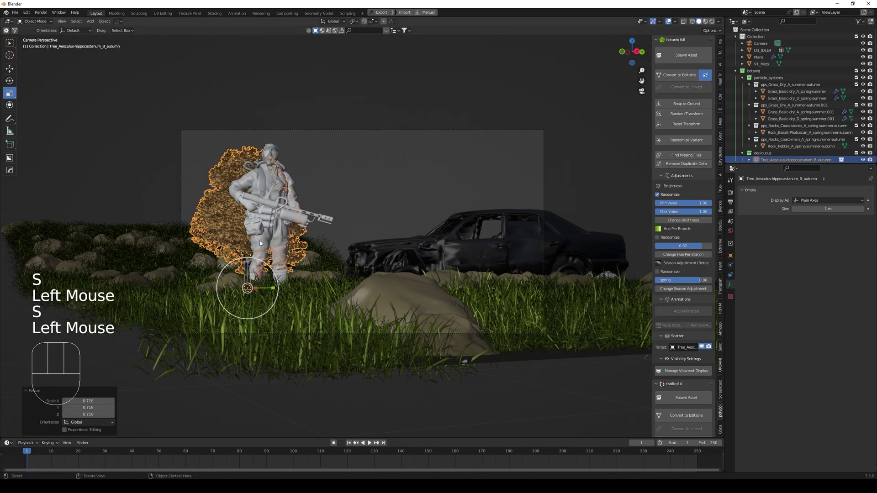
Move the chestnut tree to the left edge of the grass, behind the soldier in camera view.
{"action": "scroll", "coordinate": [269, 251], "scroll_direction": "up", "scroll_amount": 2}
{"action": "middle_click_drag", "start_coordinate": [270, 251], "coordinate": [320, 281]}
{"action": "scroll", "coordinate": [317, 269], "scroll_direction": "down", "scroll_amount": 2}
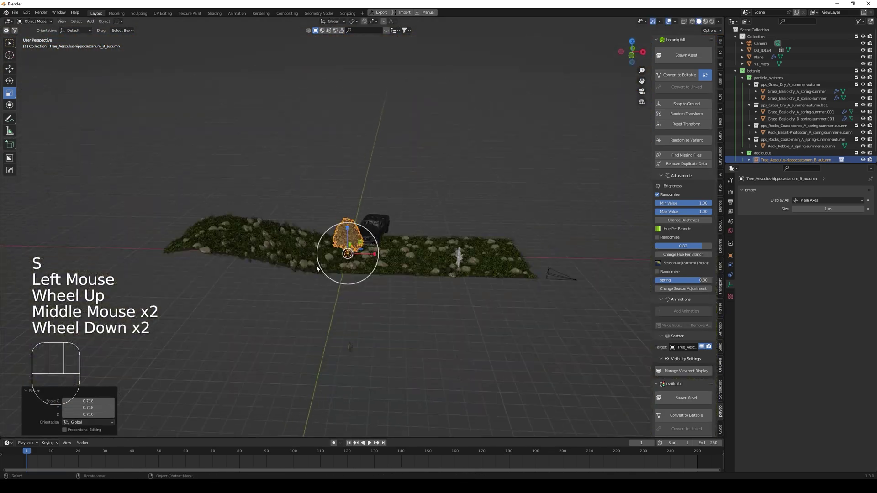
{"action": "key", "text": "g"}
{"action": "left_click", "coordinate": [223, 234]}
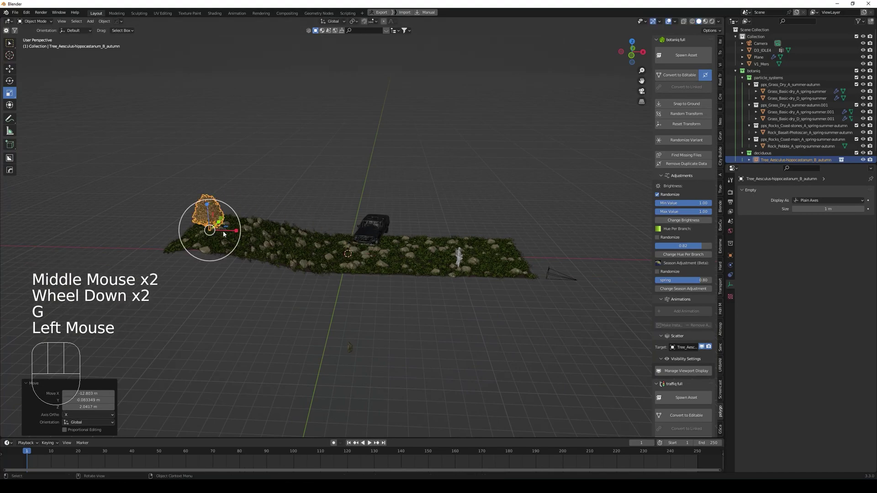
{"action": "key", "text": "KP_0"}
{"action": "key", "text": "g"}
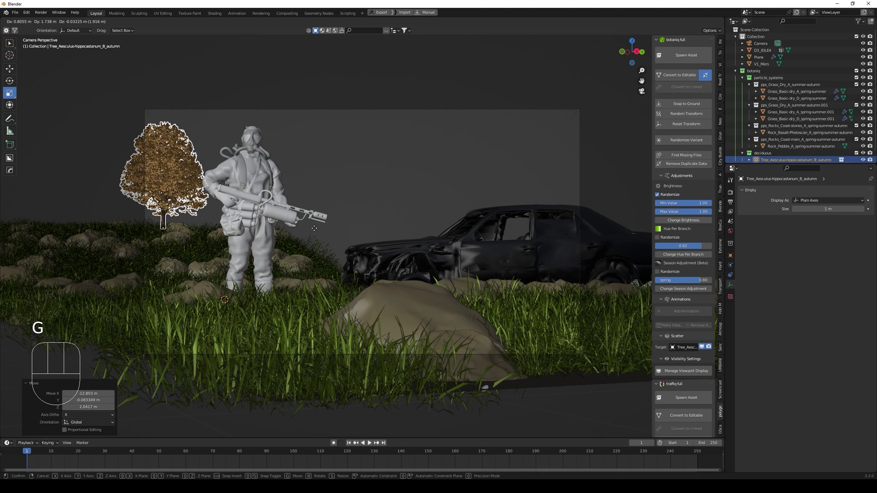
{"action": "left_click", "coordinate": [291, 176]}
{"action": "left_click", "coordinate": [291, 177]}
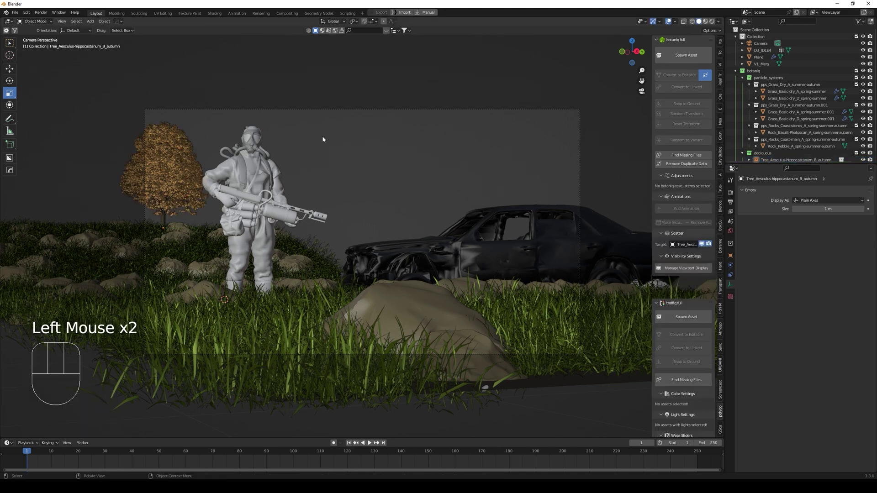
Spawn the autumn Betula pendula A birch and place it beside the car from top view.
{"action": "left_click", "coordinate": [685, 55]}
{"action": "left_click", "coordinate": [673, 106]}
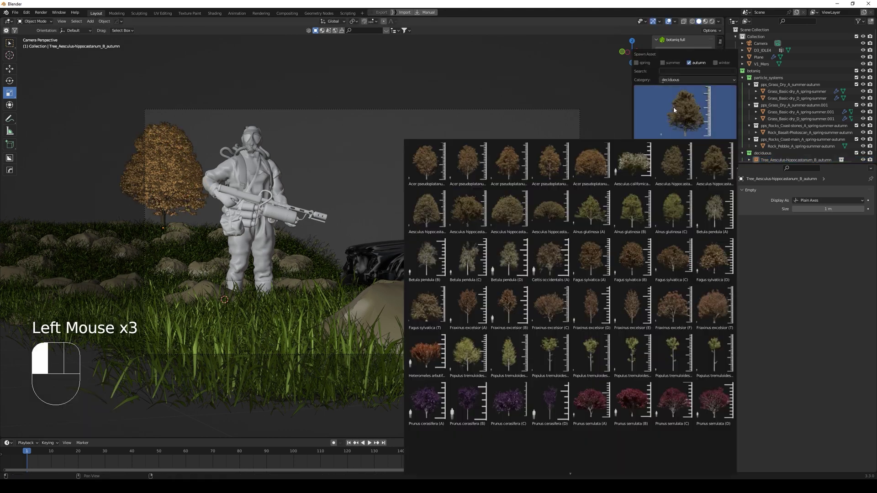
{"action": "left_click", "coordinate": [717, 212]}
{"action": "left_click", "coordinate": [691, 165]}
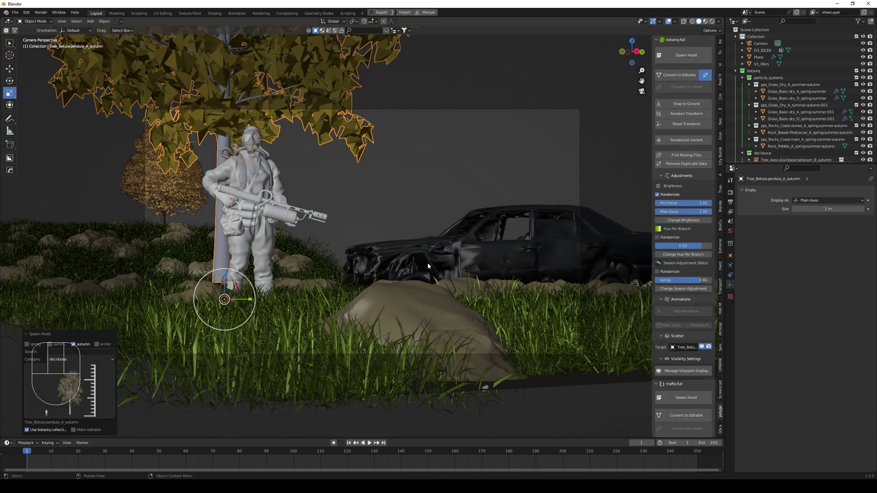
{"action": "key", "text": "g"}
{"action": "left_click", "coordinate": [504, 242]}
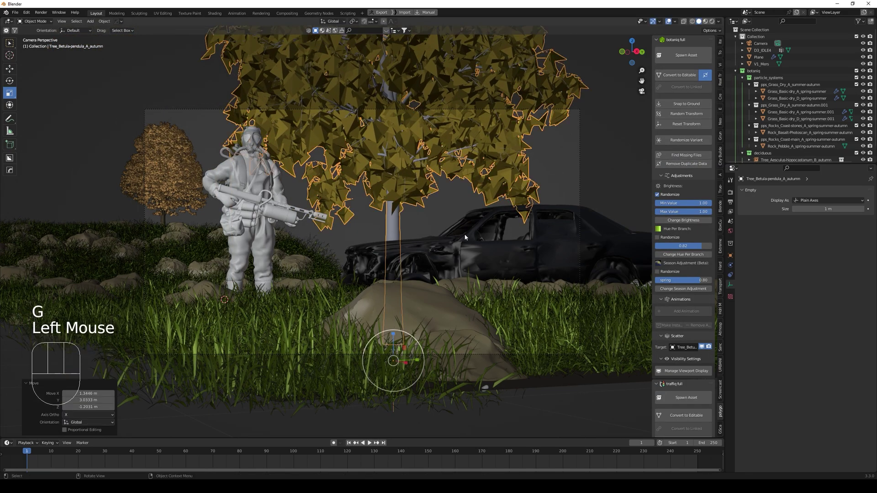
{"action": "key", "text": "KP_7"}
{"action": "key", "text": "g"}
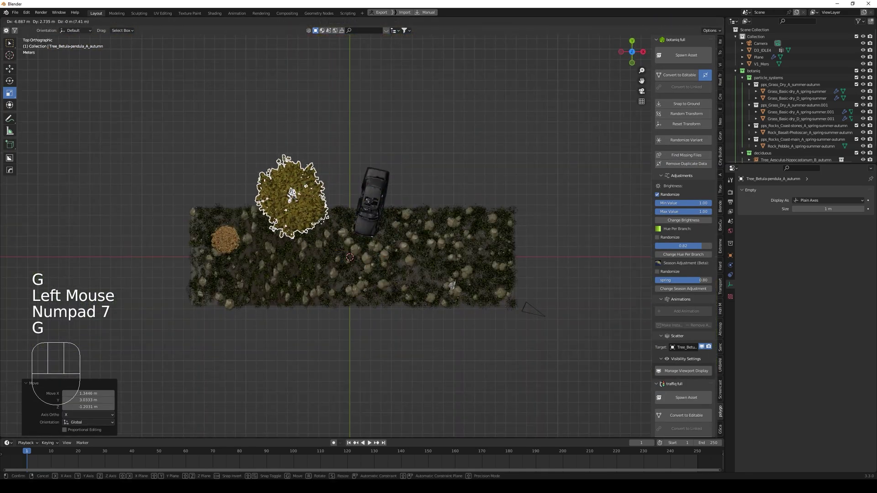
{"action": "left_click", "coordinate": [328, 221]}
{"action": "key", "text": "KP_0"}
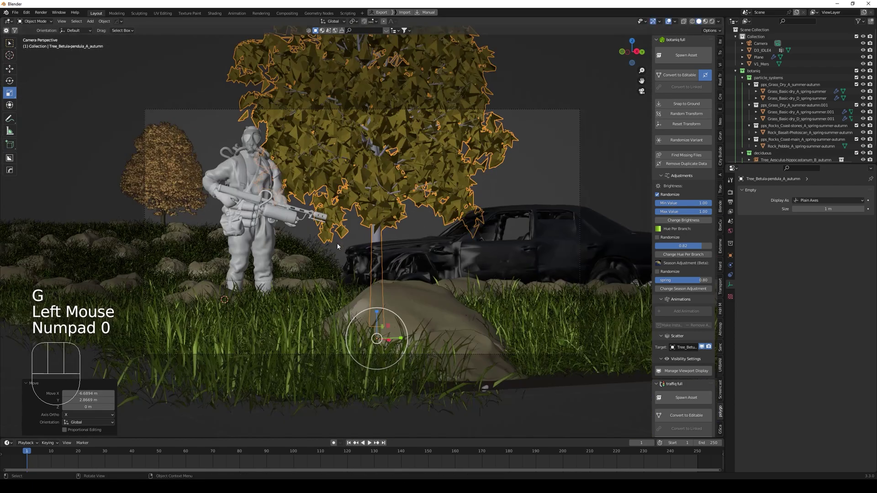
Resize the birch to 1.430 and settle it behind the car's left end.
{"action": "key", "text": "s"}
{"action": "left_click", "coordinate": [391, 292]}
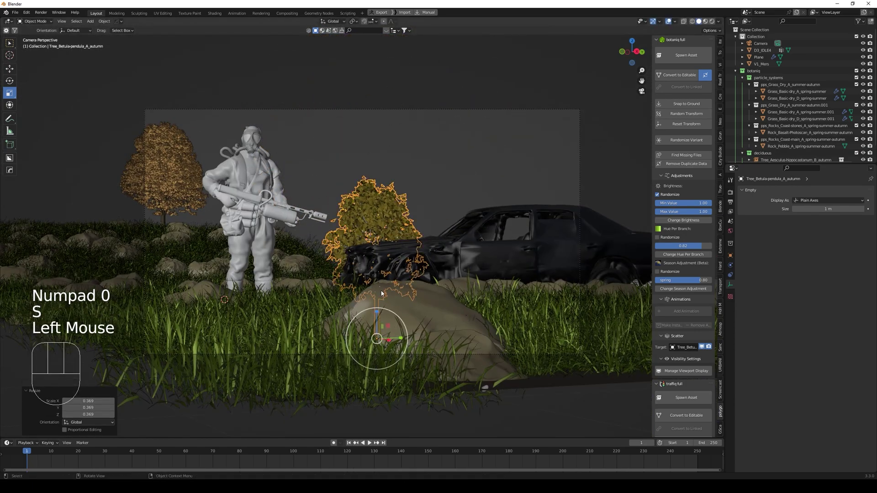
{"action": "key", "text": "g"}
{"action": "left_click", "coordinate": [381, 236]}
{"action": "key", "text": "s"}
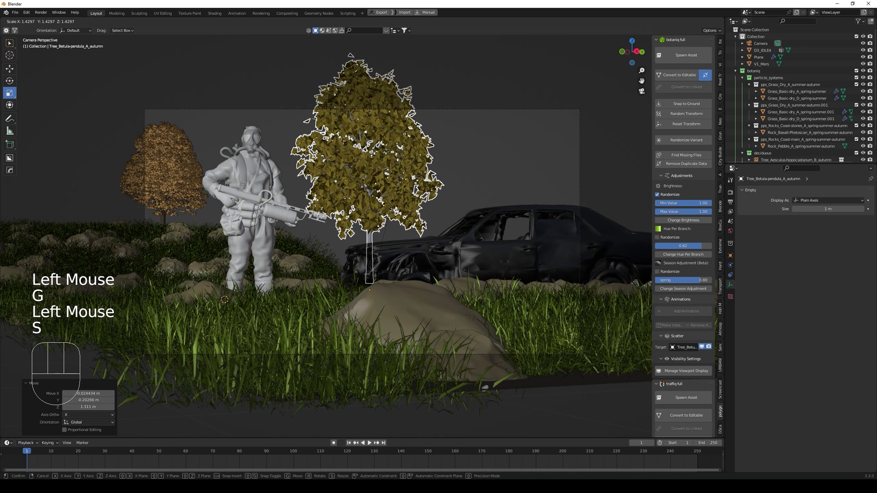
{"action": "left_click", "coordinate": [389, 197]}
{"action": "key", "text": "g"}
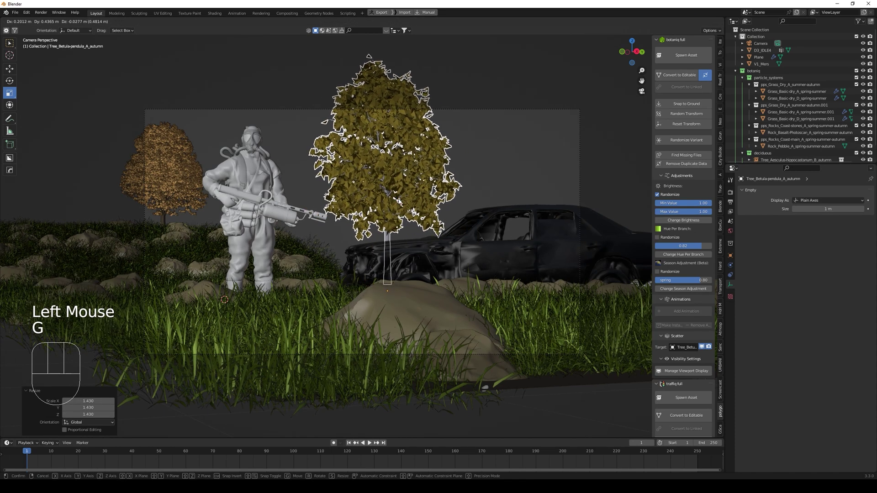
{"action": "left_click", "coordinate": [472, 162]}
{"action": "left_click", "coordinate": [472, 162]}
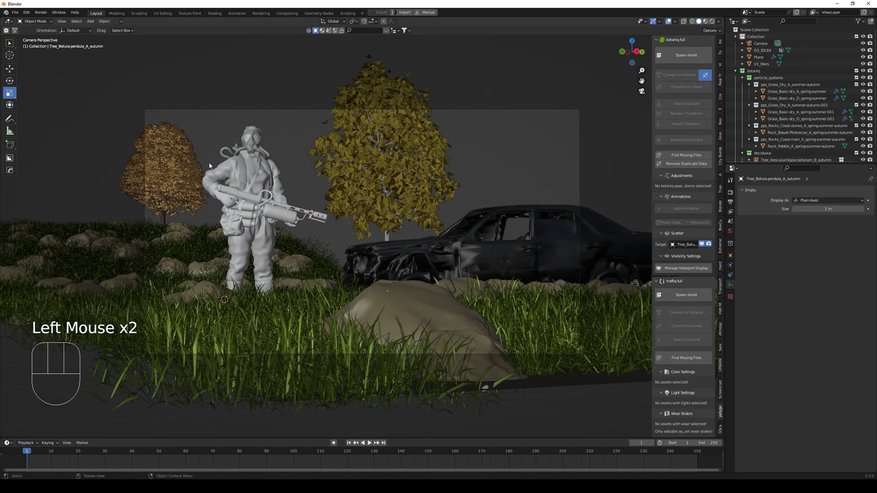
{"action": "left_click", "coordinate": [165, 172]}
Make a linked duplicate of the chestnut tree and move it toward the right of the grass.
{"action": "key", "text": "KP_7"}
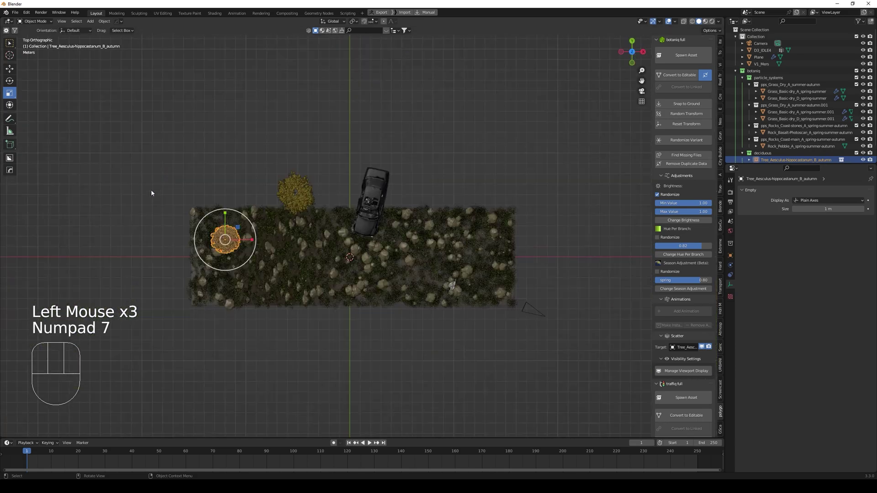
{"action": "key", "text": "alt+d"}
{"action": "left_click", "coordinate": [433, 155]}
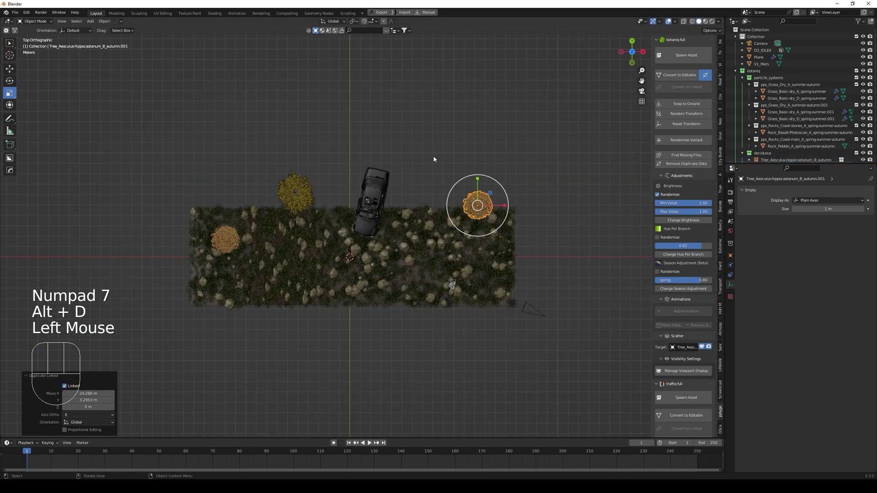
{"action": "key", "text": "KP_0"}
{"action": "key", "text": "g"}
{"action": "left_click", "coordinate": [399, 198]}
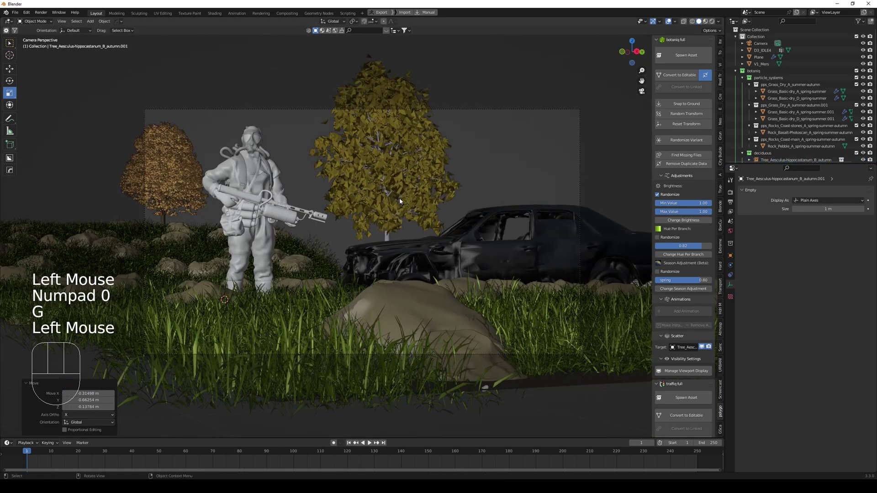
{"action": "scroll", "coordinate": [425, 204], "scroll_direction": "down", "scroll_amount": 2}
{"action": "key", "text": "g"}
{"action": "left_click", "coordinate": [450, 263]}
{"action": "middle_click_drag", "start_coordinate": [451, 262], "coordinate": [554, 401]}
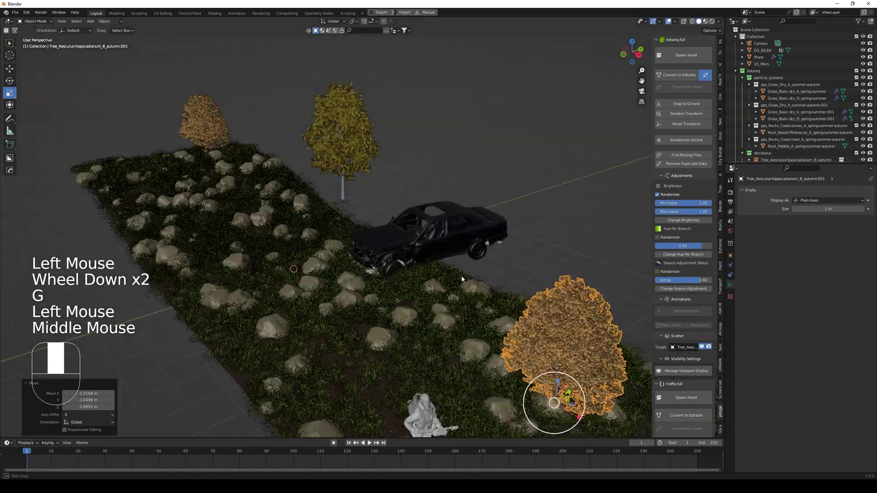
{"action": "scroll", "coordinate": [454, 319], "scroll_direction": "down", "scroll_amount": 1}
{"action": "key", "text": "g"}
{"action": "left_click", "coordinate": [514, 338]}
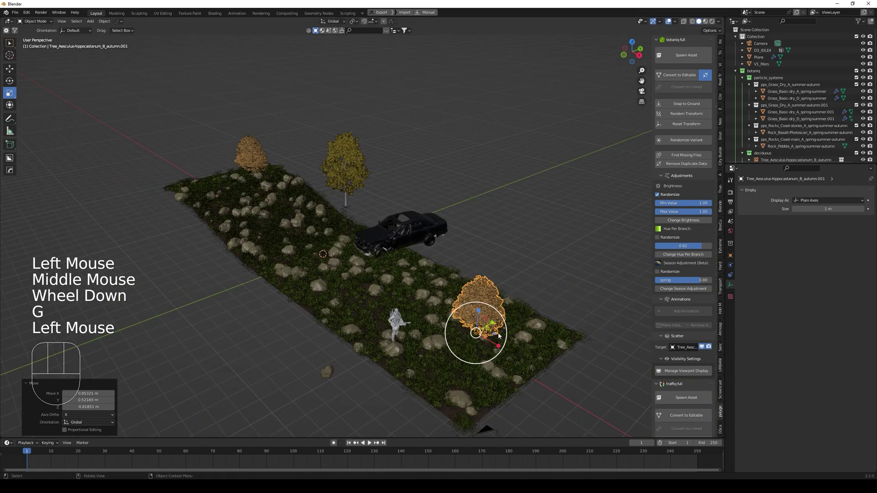
{"action": "middle_click_drag", "start_coordinate": [513, 338], "coordinate": [478, 266]}
Rotate the copied tree about -19.7° and place it behind the car's right side.
{"action": "key", "text": "r"}
{"action": "left_click", "coordinate": [466, 253]}
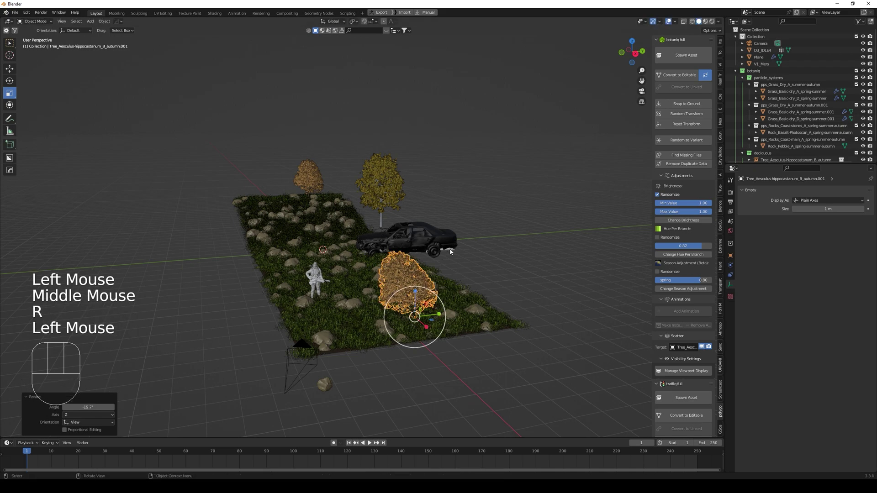
{"action": "key", "text": "KP_0"}
{"action": "scroll", "coordinate": [530, 212], "scroll_direction": "up", "scroll_amount": 1}
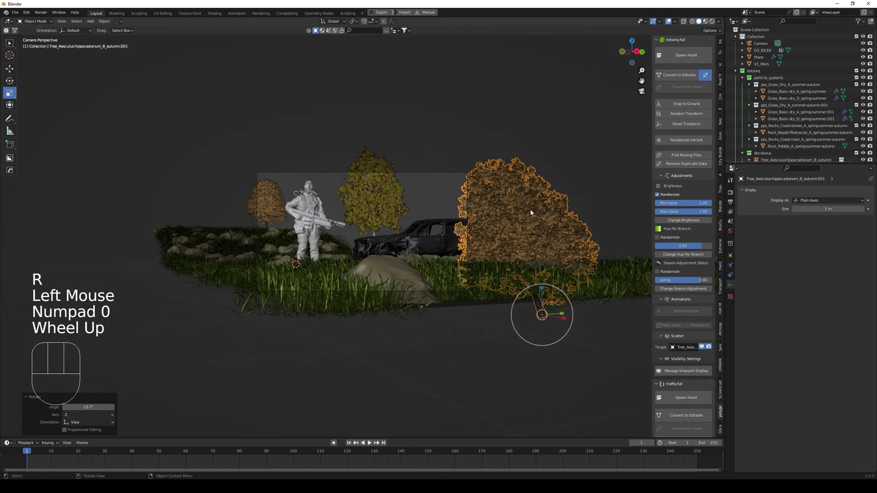
{"action": "key", "text": "r"}
{"action": "left_click", "coordinate": [530, 195]}
{"action": "key", "text": "g"}
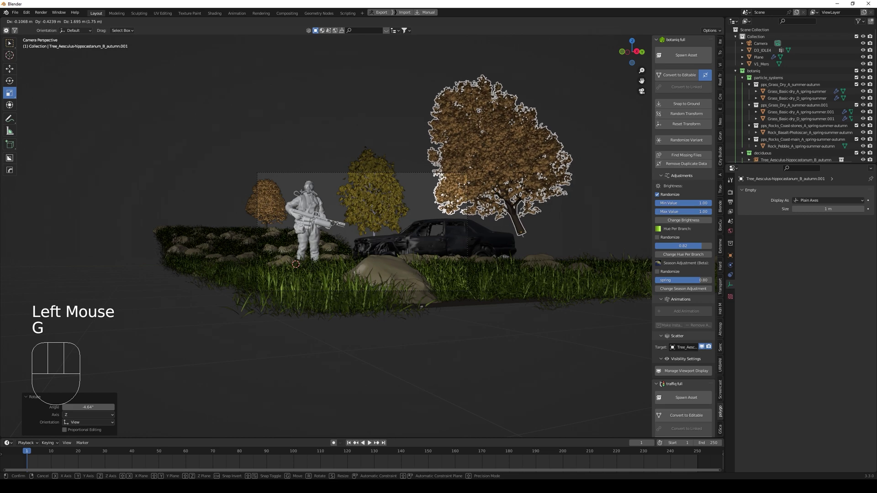
{"action": "left_click", "coordinate": [512, 122]}
{"action": "left_click", "coordinate": [485, 359]}
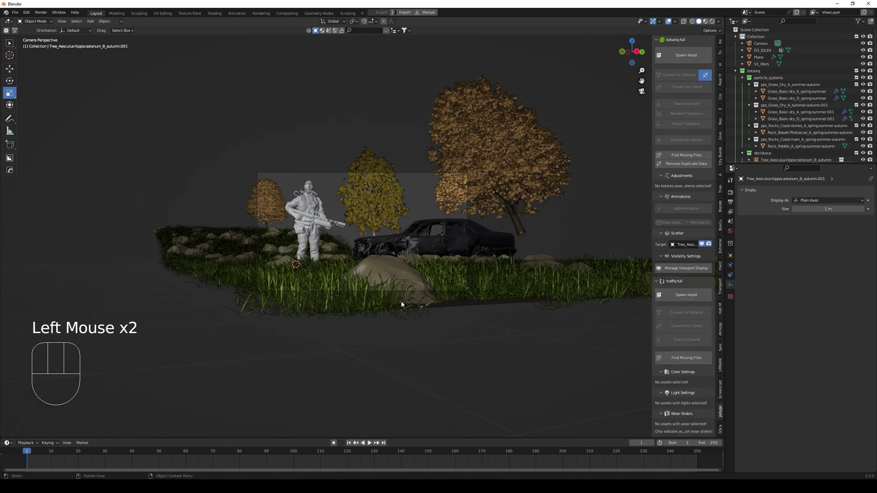
Enable camera depth of field focused on the D3_IDLE4 soldier at f/2.8, then nudge the framing.
{"action": "left_click", "coordinate": [721, 63]}
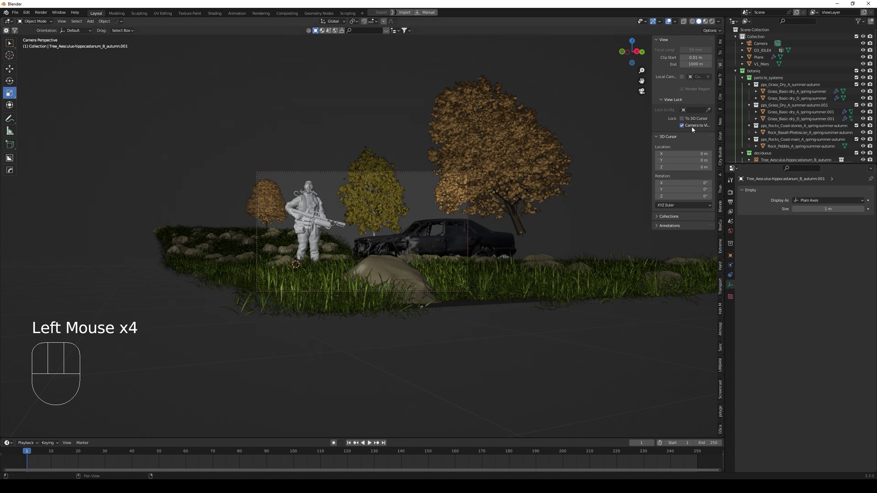
{"action": "left_click", "coordinate": [760, 43]}
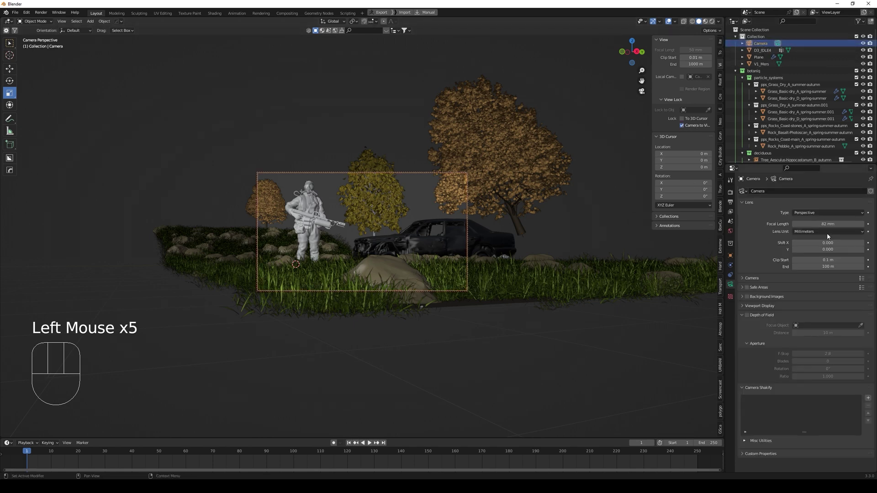
{"action": "left_click", "coordinate": [747, 315]}
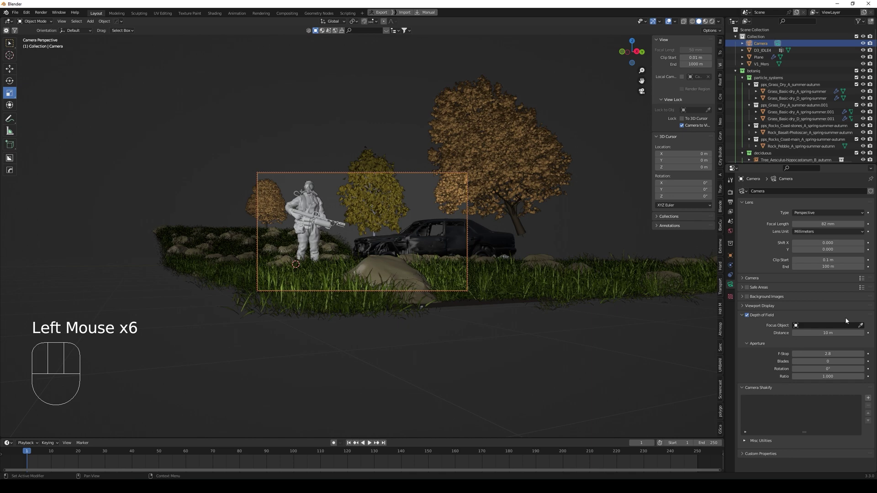
{"action": "left_click", "coordinate": [311, 185]}
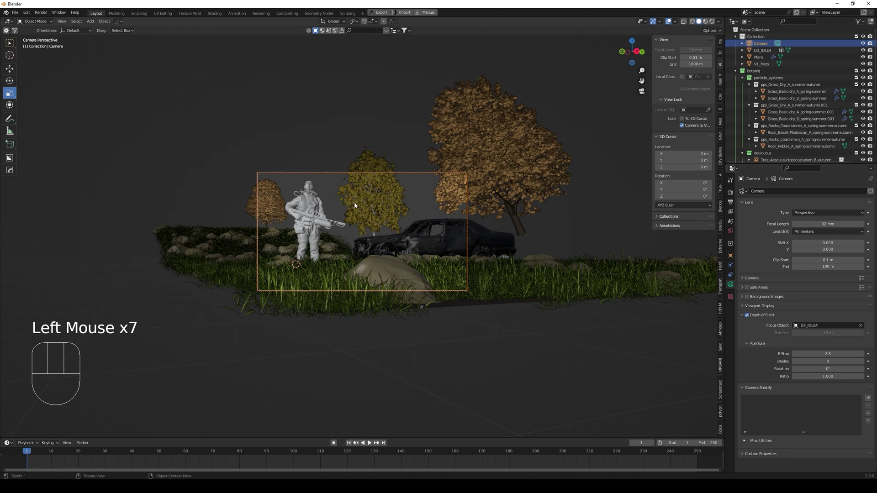
{"action": "middle_click_drag", "start_coordinate": [359, 265], "coordinate": [364, 270]}
{"action": "middle_click_drag", "start_coordinate": [364, 270], "coordinate": [361, 272]}
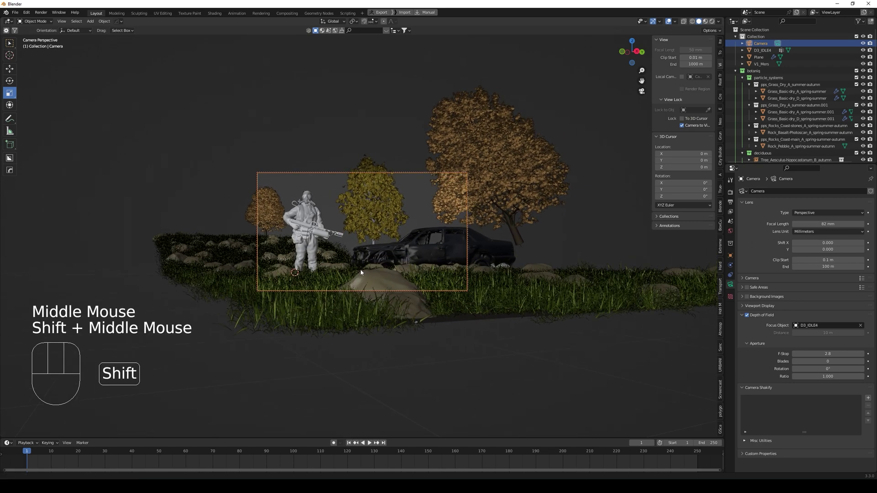
Scale the small left chestnut tree up by about 1.265x.
{"action": "left_click", "coordinate": [267, 211]}
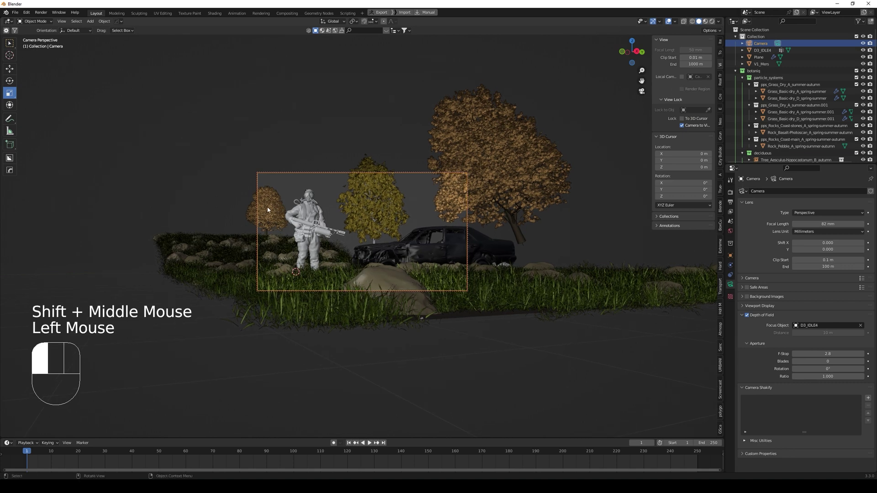
{"action": "key", "text": "s"}
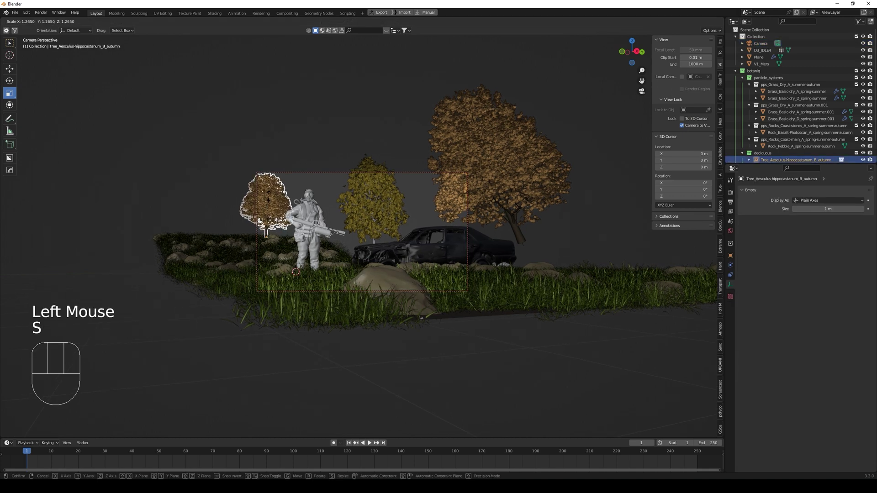
{"action": "left_click", "coordinate": [520, 218]}
Deselect everything and untick Camera to View so the camera stops following navigation.
{"action": "left_click", "coordinate": [496, 178]}
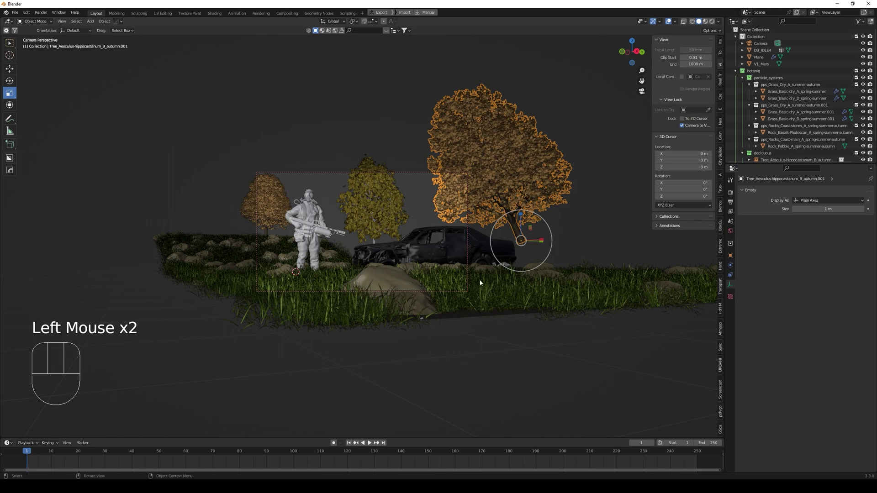
{"action": "left_click", "coordinate": [472, 347]}
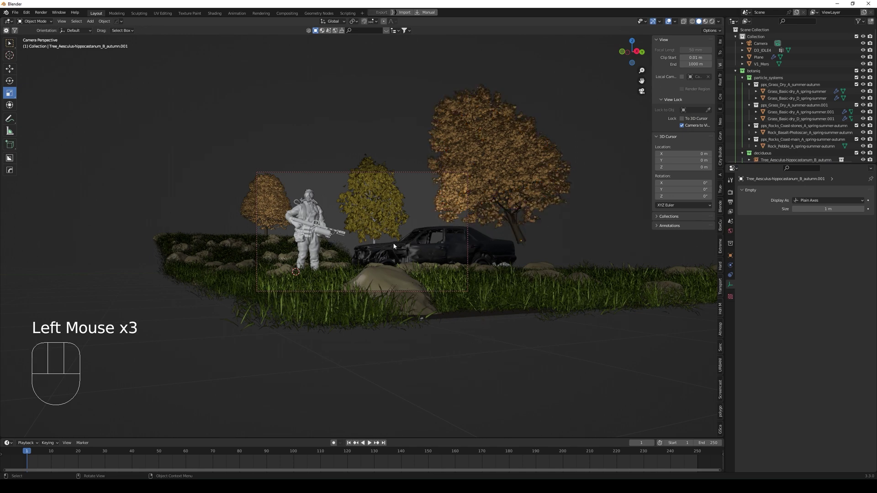
{"action": "left_click", "coordinate": [682, 125]}
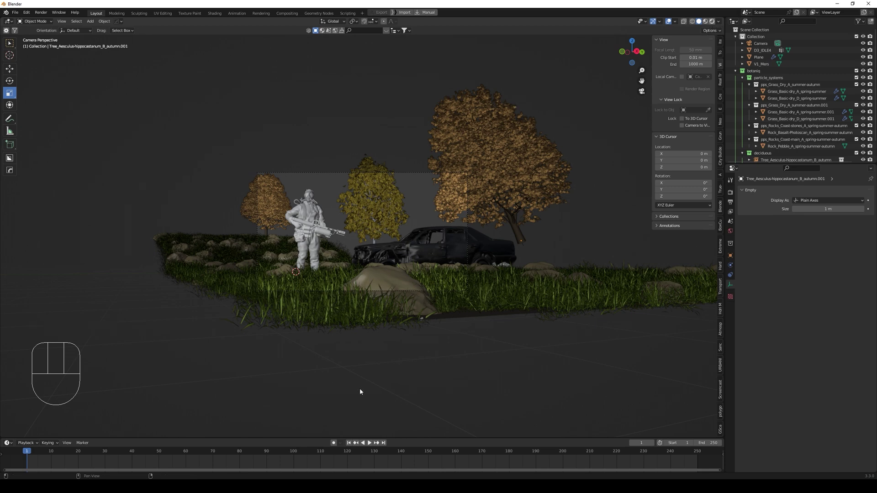
Preview in Rendered shading and rotate the white_cliff_top HDRi to about -238.83 on Z.
{"action": "key", "text": "z"}
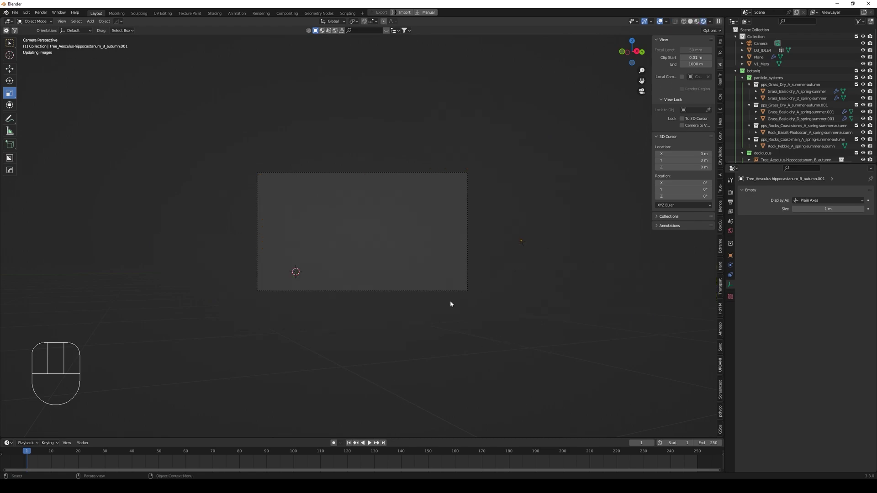
{"action": "scroll", "coordinate": [451, 304], "scroll_direction": "up", "scroll_amount": 2}
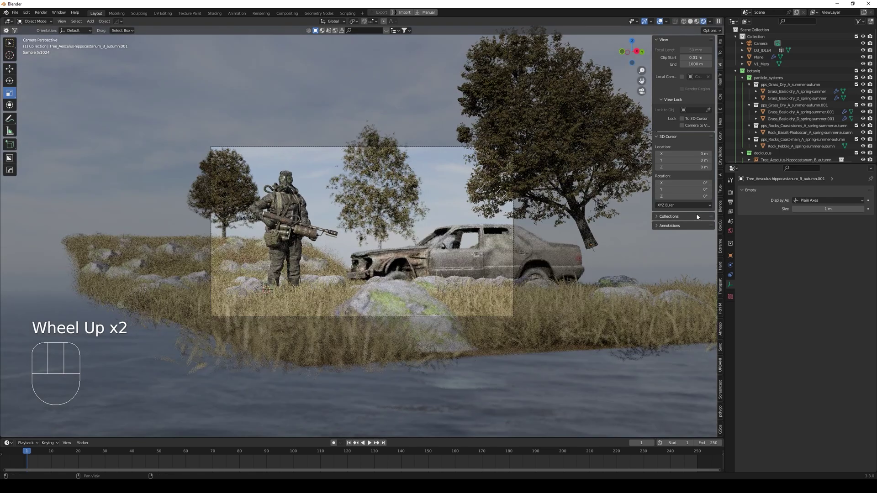
{"action": "left_click", "coordinate": [720, 310]}
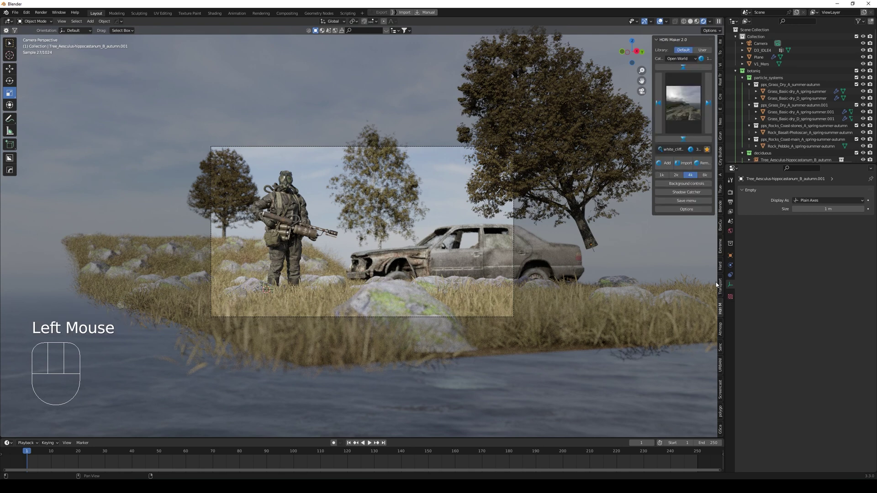
{"action": "left_click", "coordinate": [670, 185]}
{"action": "left_click_drag", "start_coordinate": [653, 241], "coordinate": [611, 241]}
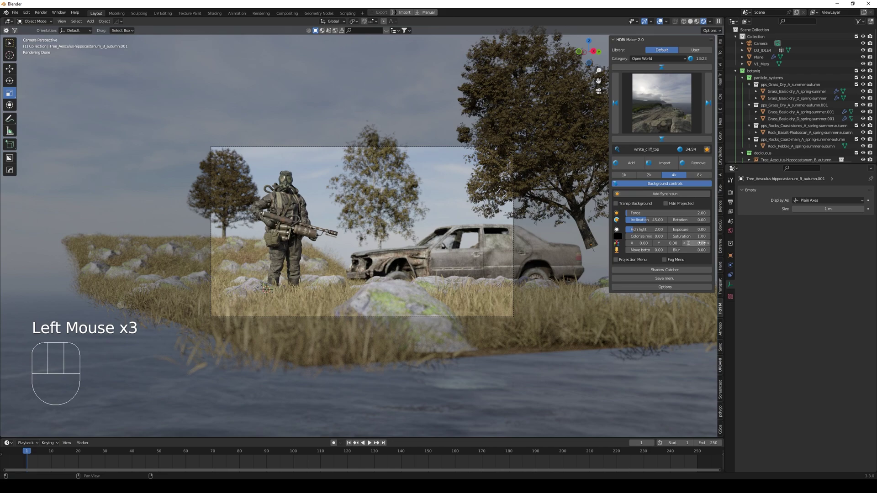
{"action": "left_click_drag", "start_coordinate": [704, 246], "coordinate": [584, 246]}
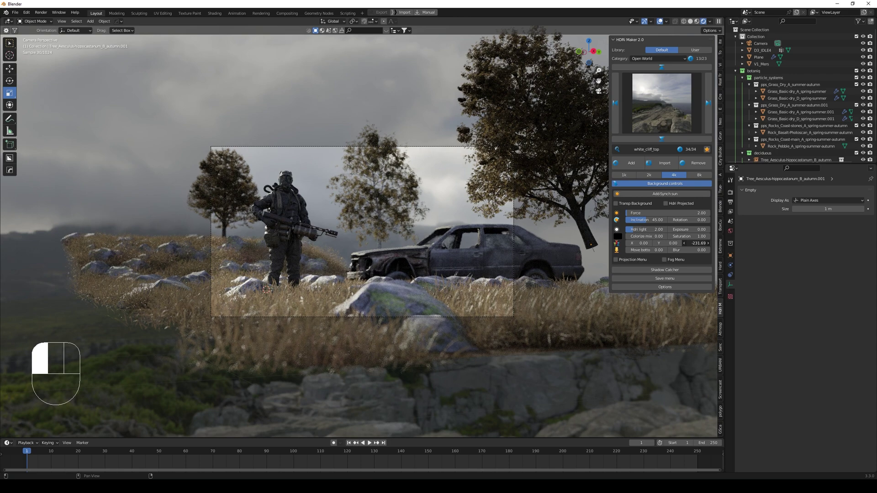
{"action": "left_click_drag", "start_coordinate": [585, 246], "coordinate": [587, 246]}
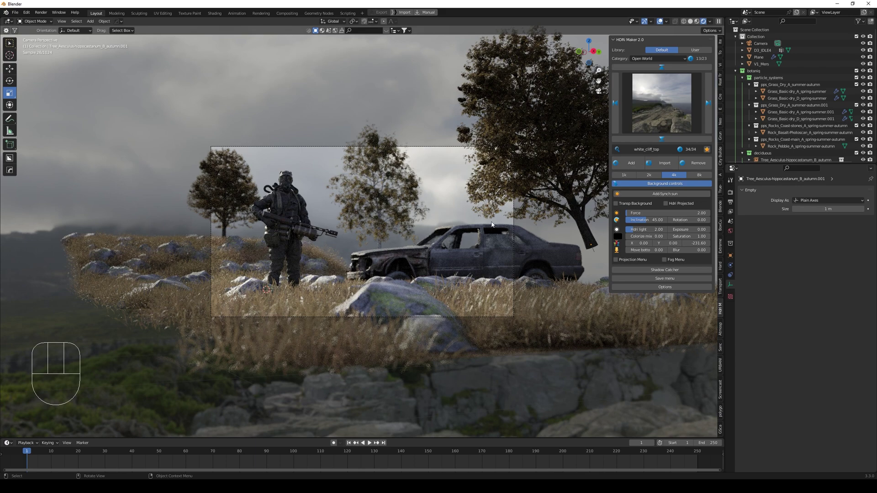
{"action": "left_click_drag", "start_coordinate": [696, 242], "coordinate": [692, 243]}
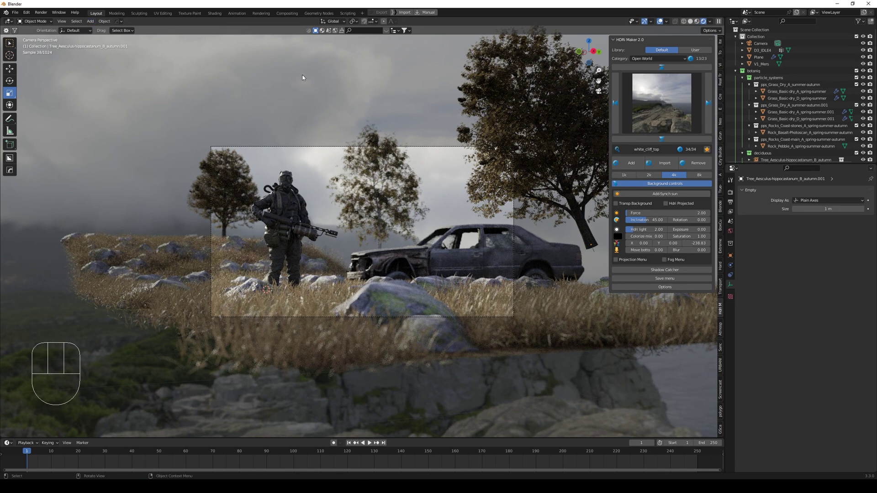
Add a point light and position it over the grassy field between soldier and car.
{"action": "left_click", "coordinate": [94, 22]}
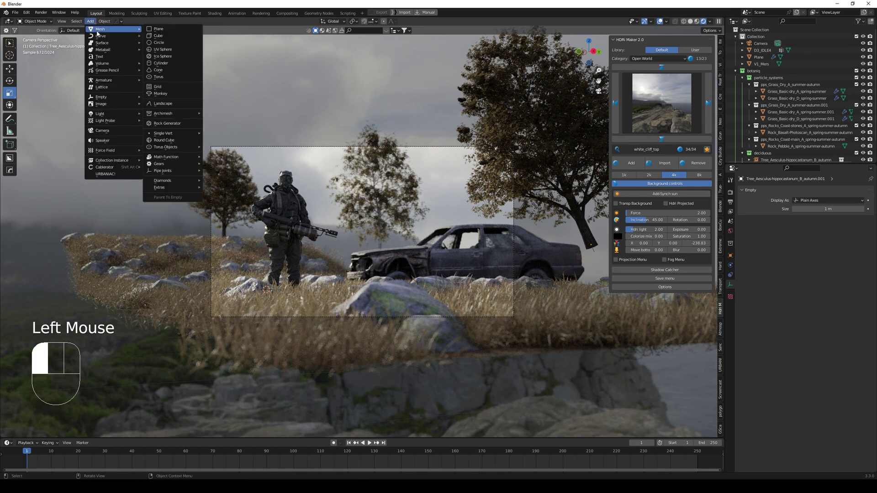
{"action": "mouse_move", "coordinate": [117, 113]}
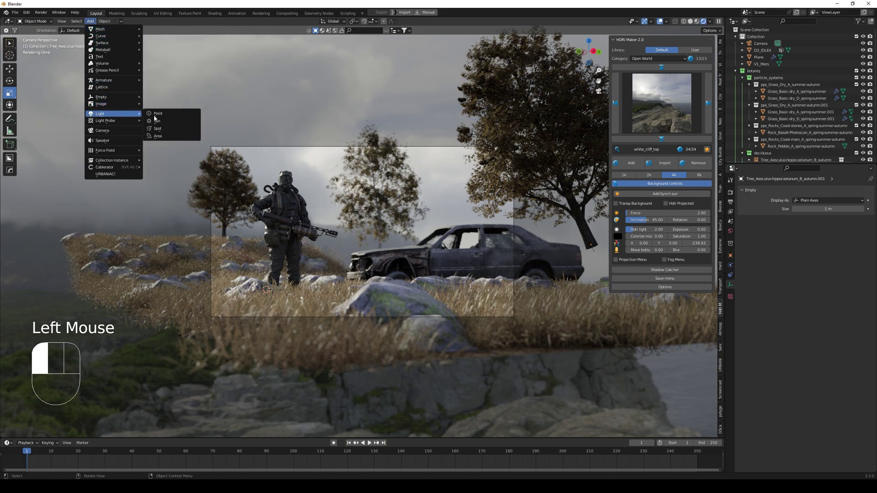
{"action": "left_click", "coordinate": [178, 115]}
{"action": "key", "text": "g"}
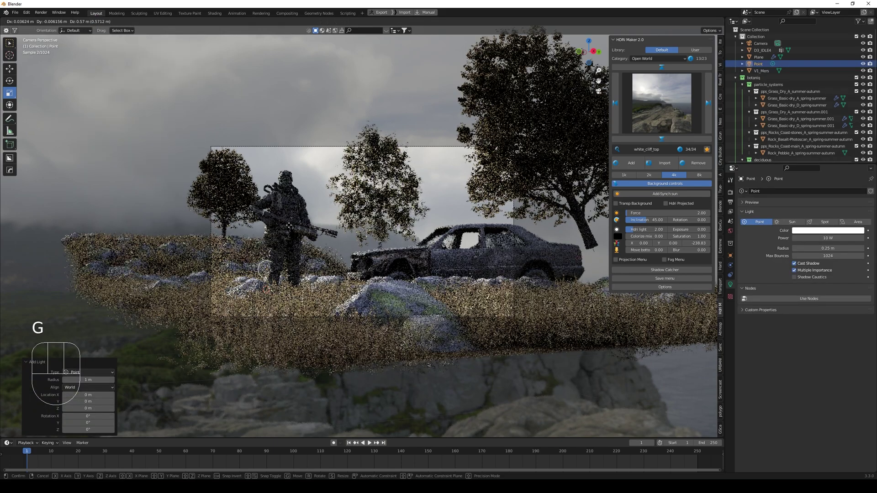
{"action": "middle_click_drag", "start_coordinate": [268, 257], "coordinate": [370, 320]}
{"action": "scroll", "coordinate": [320, 258], "scroll_direction": "down", "scroll_amount": 2}
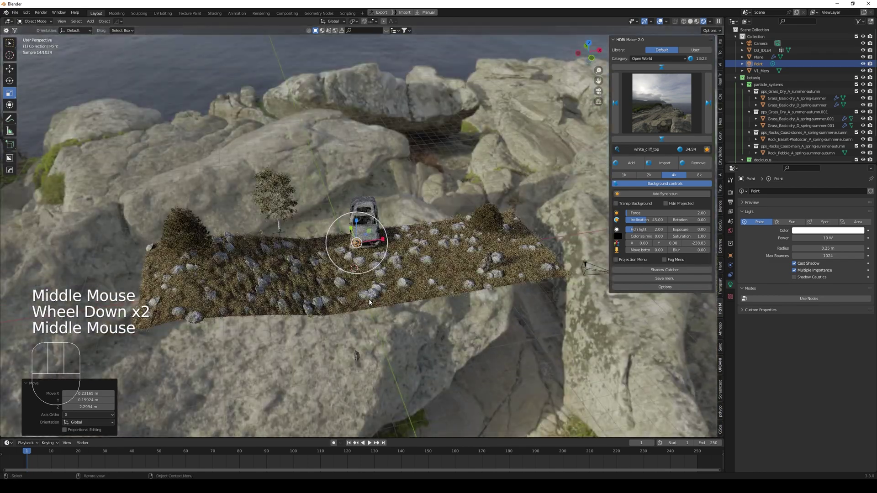
{"action": "key", "text": "KP_7"}
{"action": "key", "text": "g"}
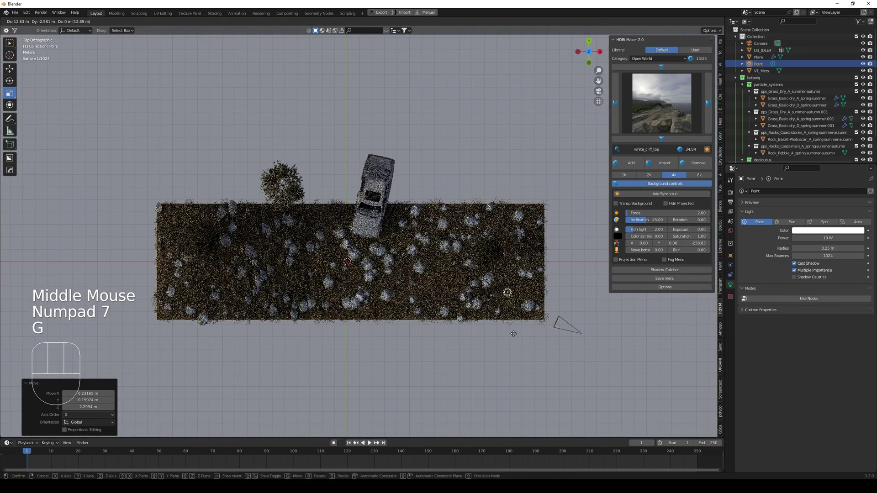
{"action": "left_click", "coordinate": [502, 338]}
{"action": "scroll", "coordinate": [491, 356], "scroll_direction": "up", "scroll_amount": 3}
{"action": "middle_click_drag", "start_coordinate": [497, 363], "coordinate": [261, 254], "text": "shift"}
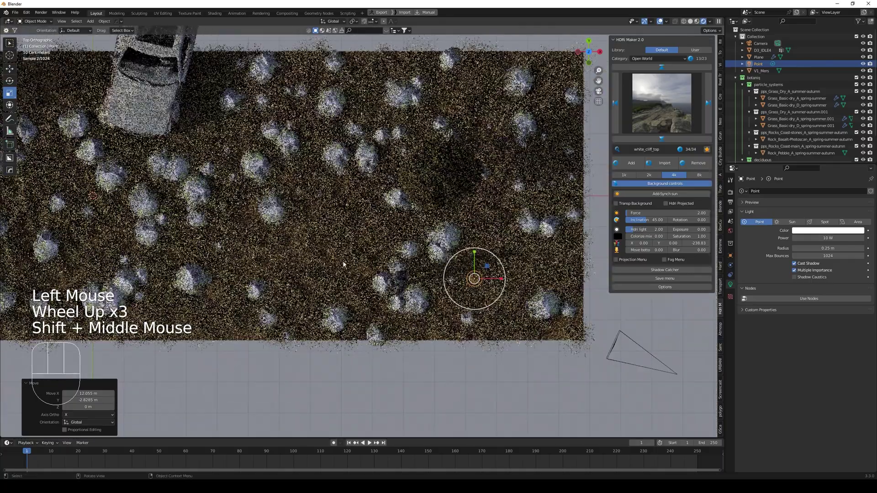
{"action": "key", "text": "g"}
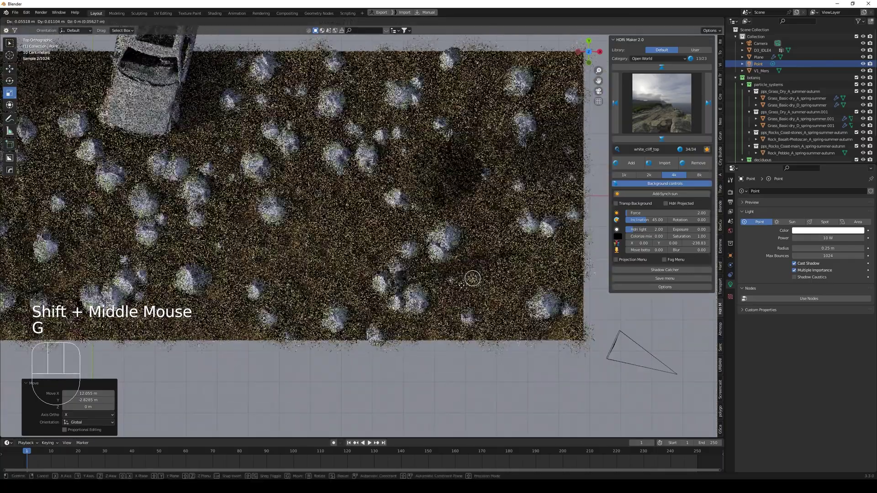
{"action": "left_click", "coordinate": [400, 304]}
Set the point light's power to 75 W and return to the camera view.
{"action": "double_click", "coordinate": [826, 238]}
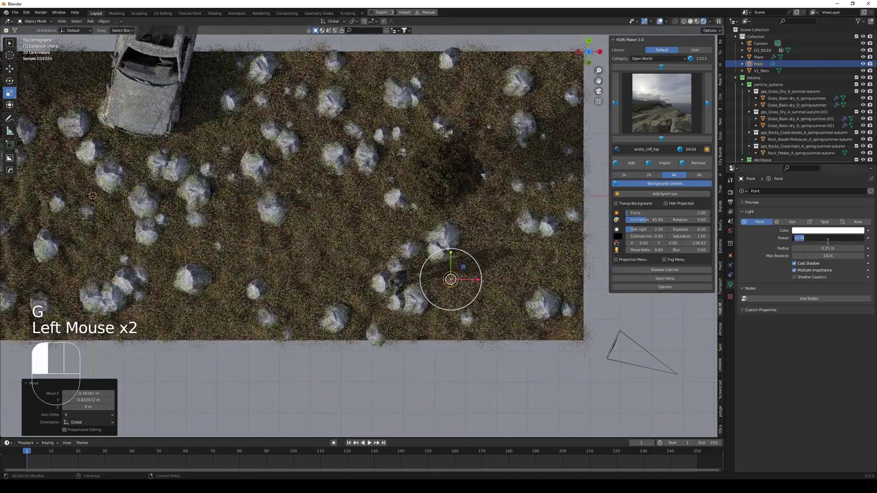
{"action": "type", "text": "75"}
{"action": "key", "text": "Return"}
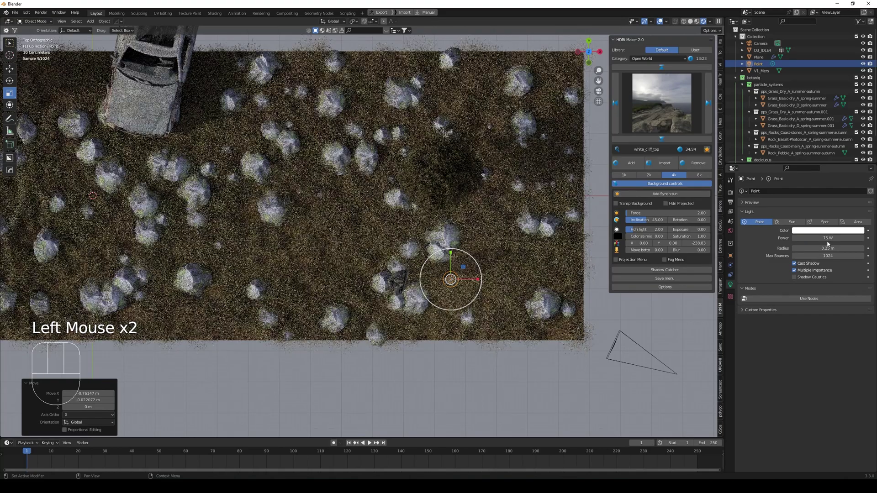
{"action": "key", "text": "KP_0"}
{"action": "middle_click_drag", "start_coordinate": [452, 292], "coordinate": [464, 314]}
{"action": "key", "text": "KP_0"}
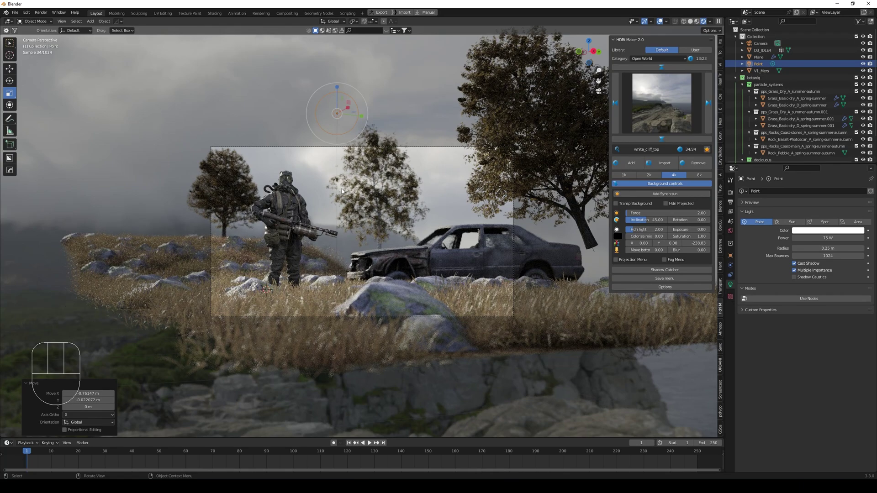
Move the point light beside the middle tree, placing it from the top view.
{"action": "key", "text": "g"}
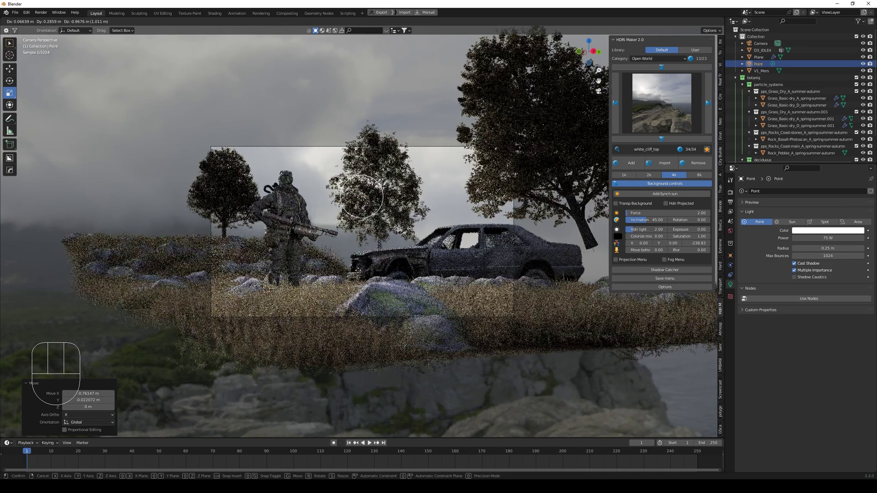
{"action": "left_click", "coordinate": [361, 271]}
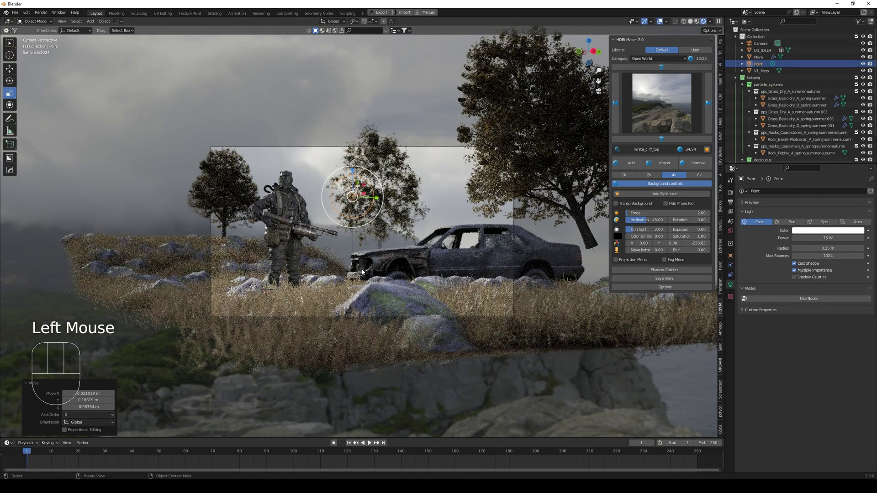
{"action": "key", "text": "KP_7"}
{"action": "key", "text": "g"}
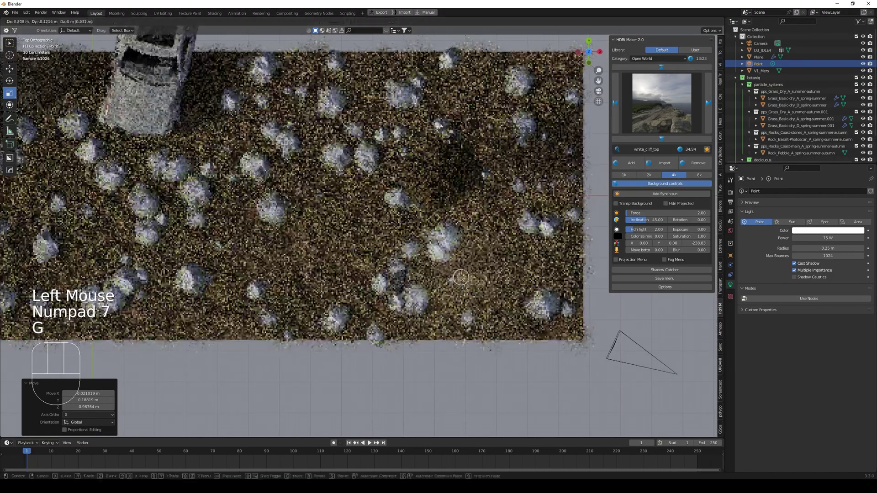
{"action": "left_click", "coordinate": [462, 291]}
{"action": "key", "text": "KP_0"}
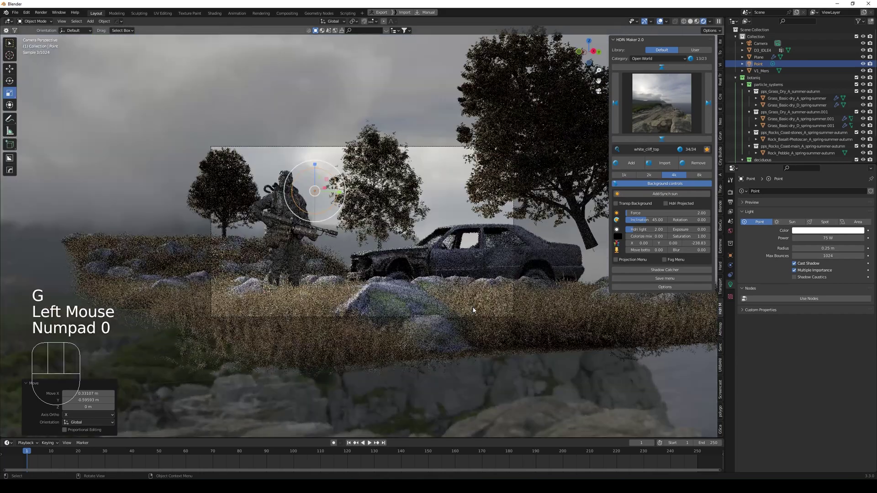
{"action": "left_click", "coordinate": [155, 185]}
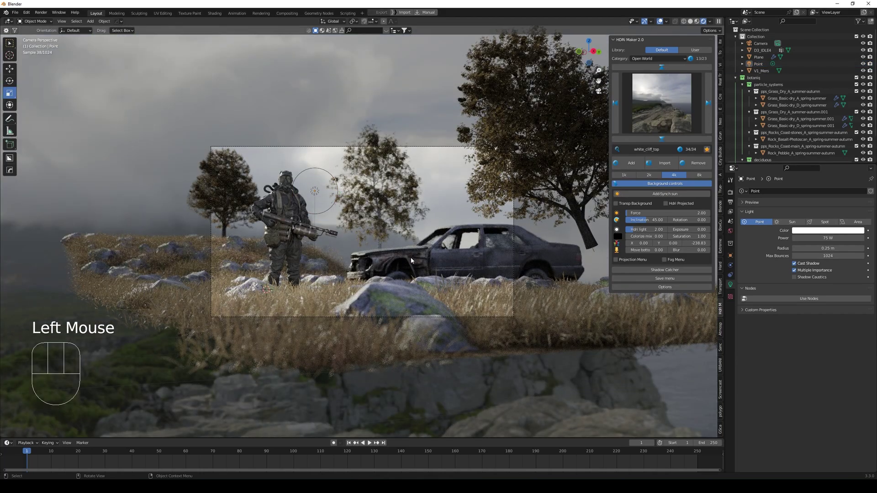
Lower the point light's power slightly to 73.1 W.
{"action": "left_click", "coordinate": [827, 238]}
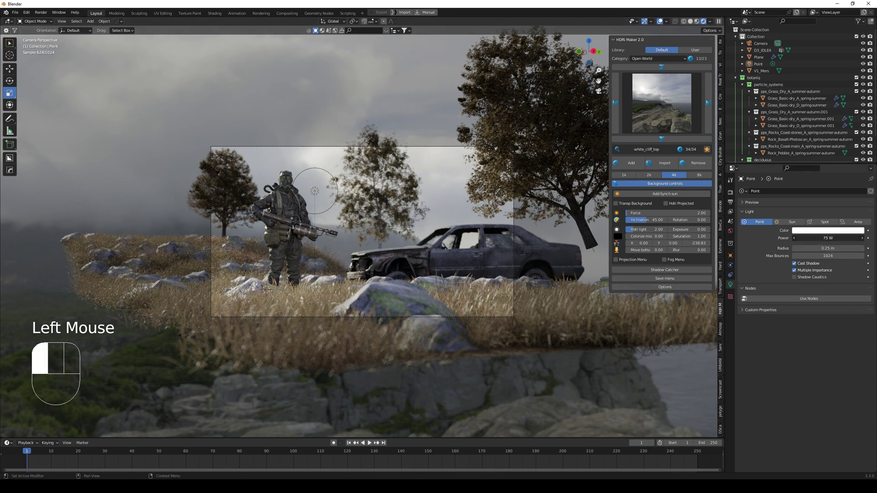
{"action": "left_click_drag", "start_coordinate": [828, 238], "coordinate": [820, 238]}
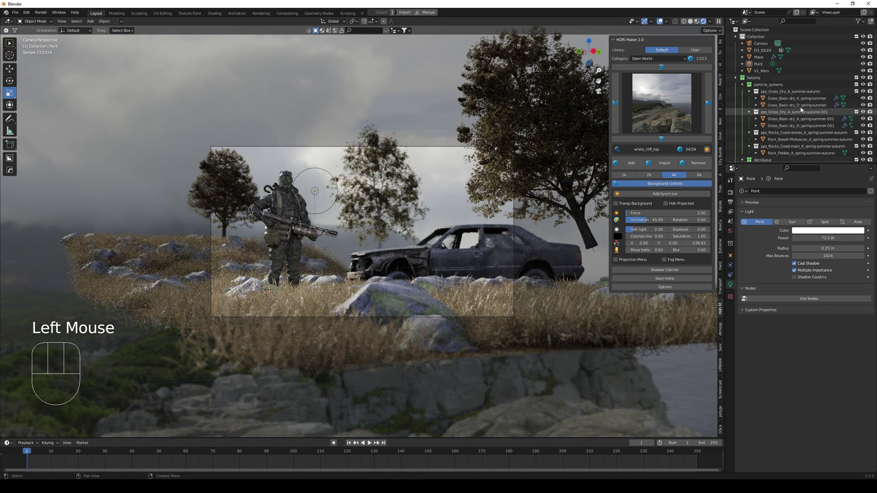
{"action": "scroll", "coordinate": [840, 75], "scroll_direction": "down", "scroll_amount": 2}
{"action": "scroll", "coordinate": [843, 83], "scroll_direction": "up", "scroll_amount": 2}
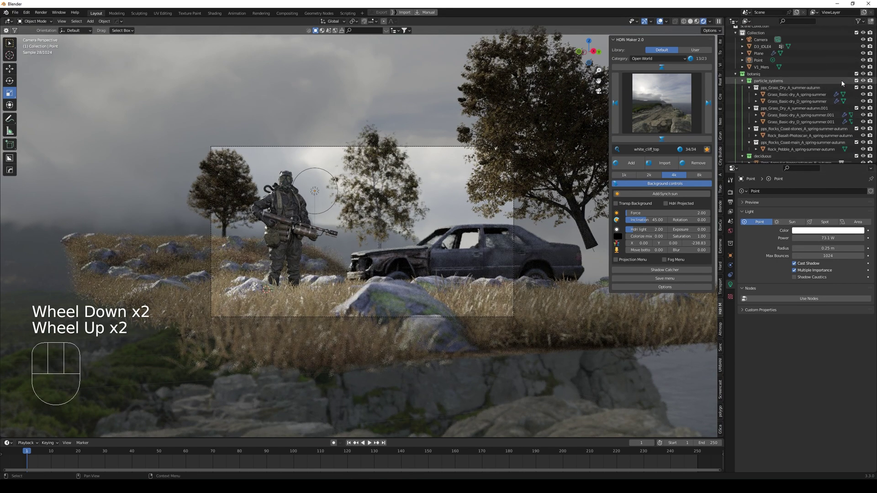
Toggle the point light's visibility off and on to compare the lighting.
{"action": "left_click", "coordinate": [863, 60]}
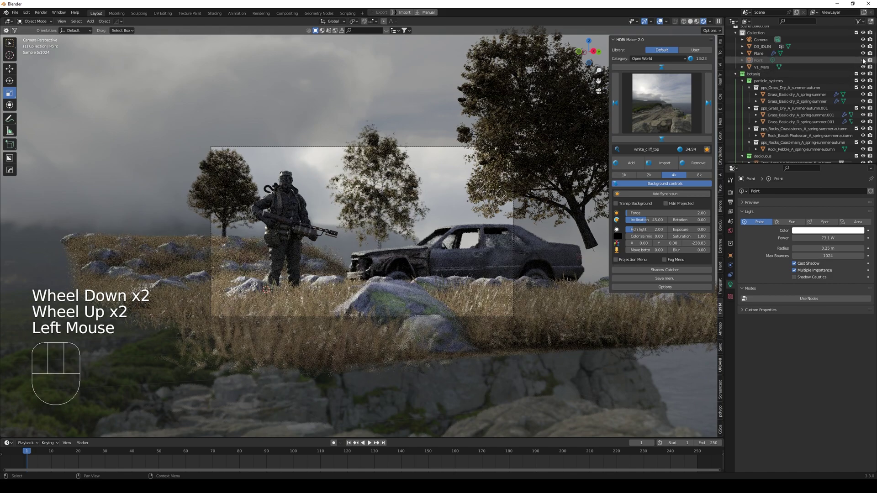
{"action": "left_click", "coordinate": [862, 60]}
{"action": "left_click", "coordinate": [862, 60]}
{"action": "left_click", "coordinate": [863, 60]}
{"action": "scroll", "coordinate": [245, 248], "scroll_direction": "up", "scroll_amount": 1}
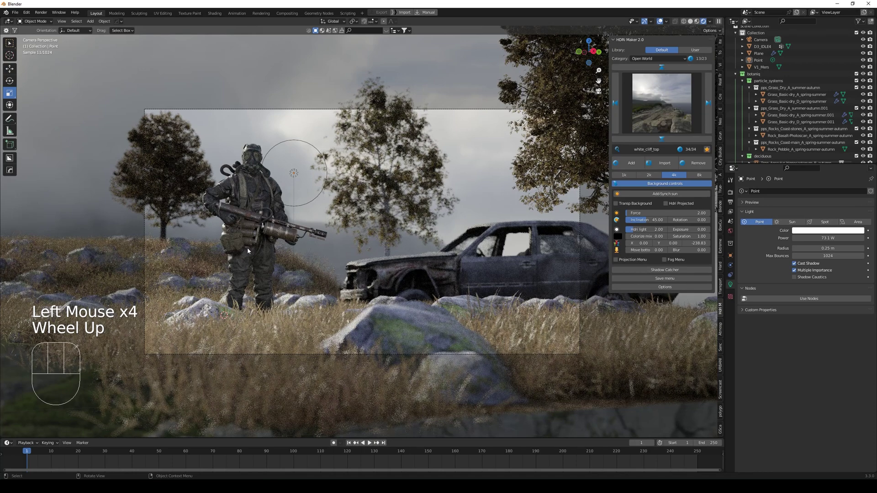
{"action": "scroll", "coordinate": [247, 250], "scroll_direction": "down", "scroll_amount": 2}
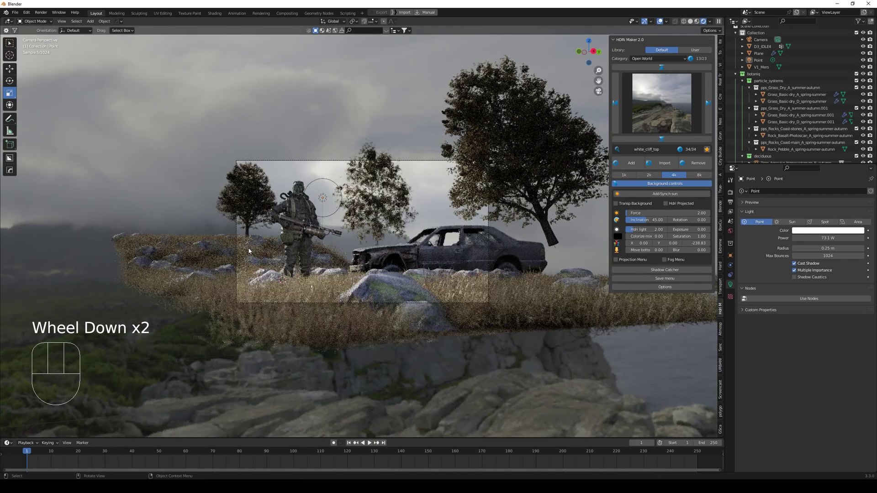
Set the point light's power to 60 W.
{"action": "left_click", "coordinate": [828, 238]}
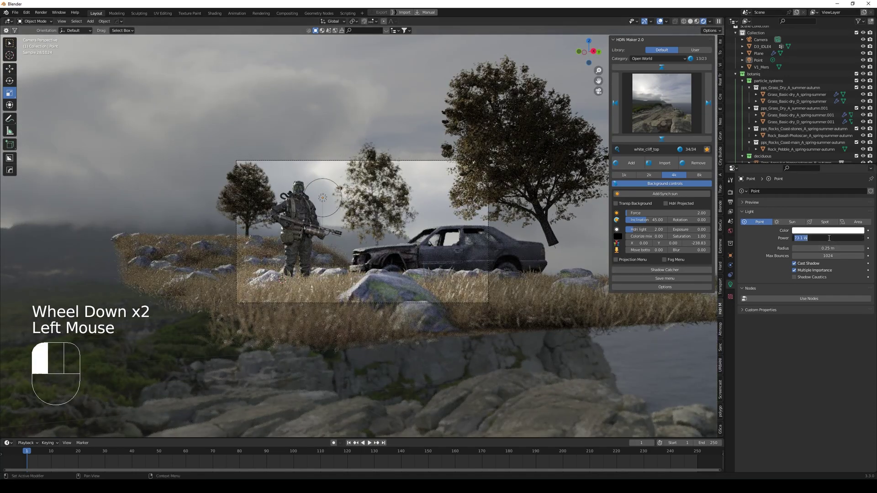
{"action": "type", "text": "60"}
{"action": "key", "text": "Return"}
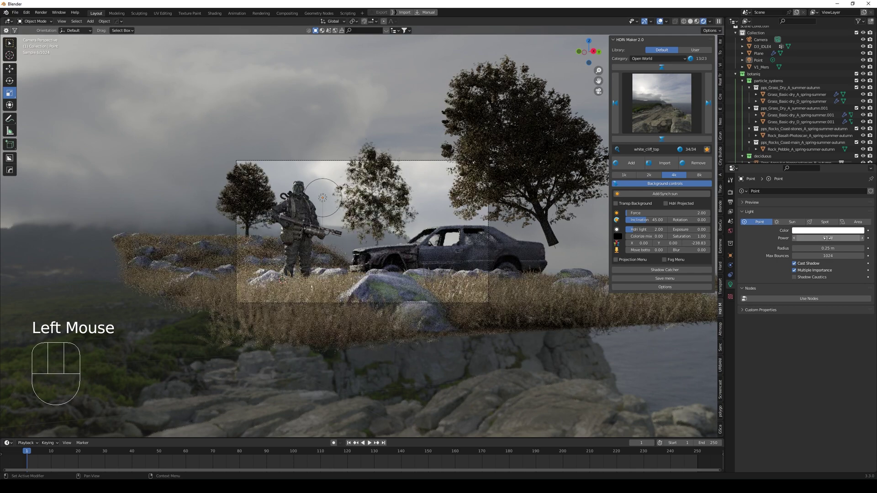
{"action": "scroll", "coordinate": [289, 231], "scroll_direction": "up", "scroll_amount": 1}
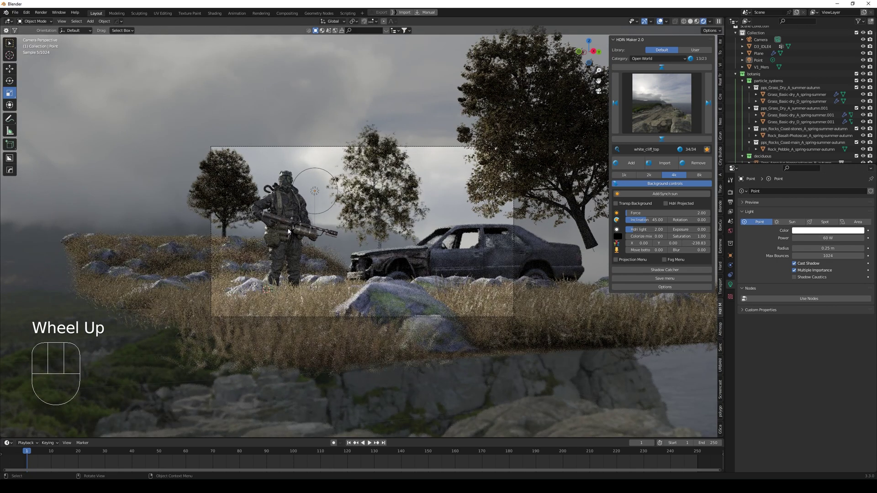
Move the wrecked car further right and down in the grass, then nudge it slightly left.
{"action": "left_click", "coordinate": [461, 249]}
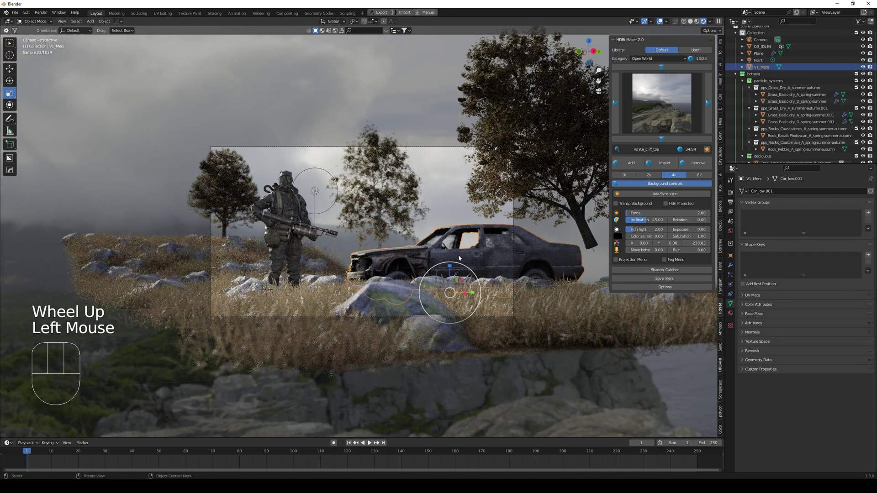
{"action": "key", "text": "KP_7"}
{"action": "scroll", "coordinate": [337, 209], "scroll_direction": "down", "scroll_amount": 2}
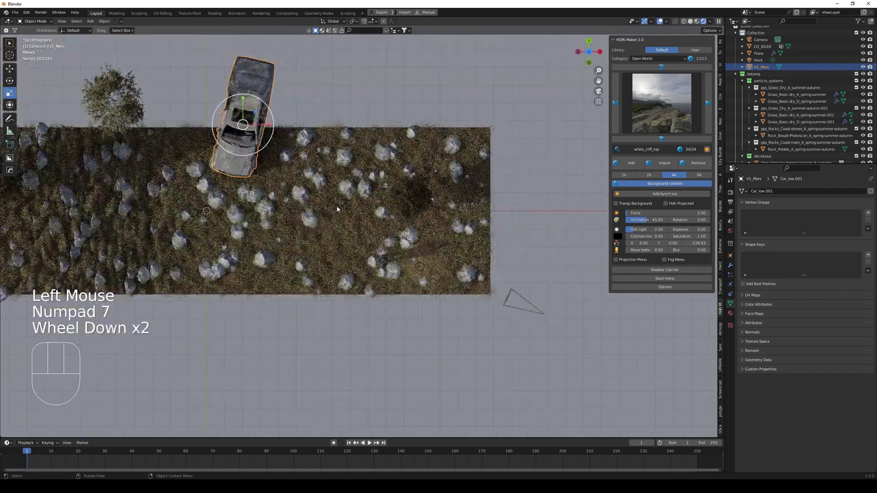
{"action": "key", "text": "g"}
{"action": "left_click", "coordinate": [377, 230]}
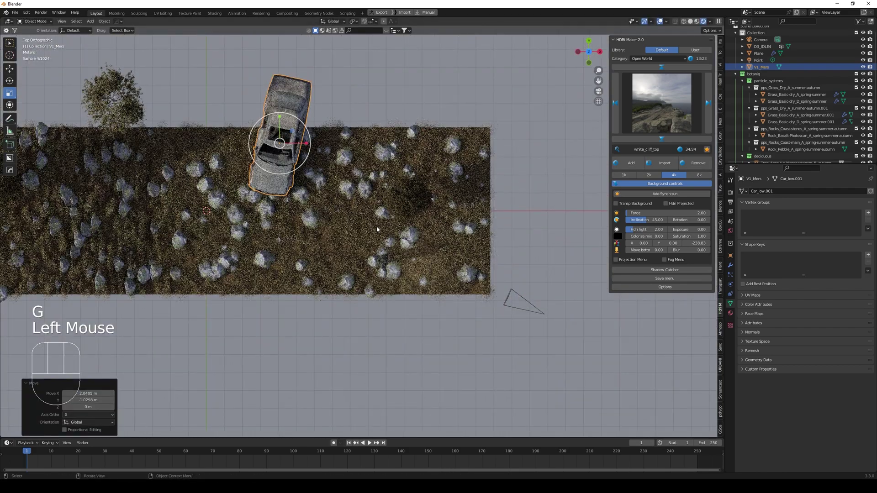
{"action": "key", "text": "KP_0"}
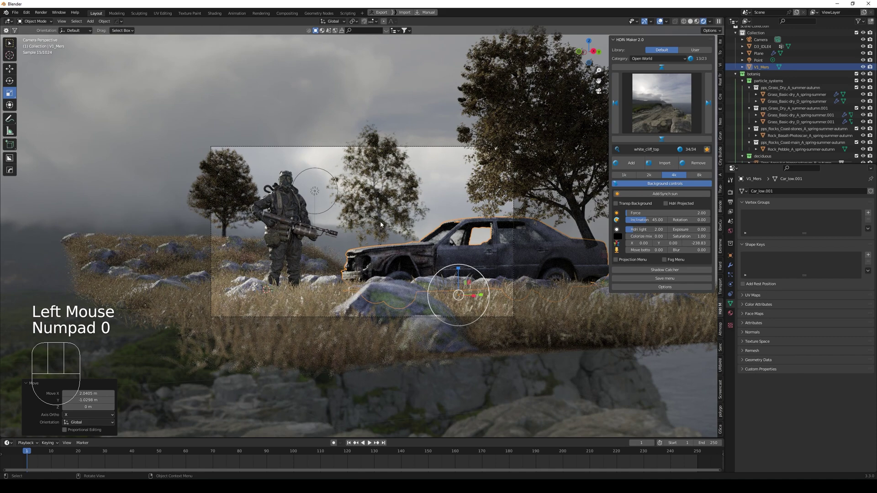
{"action": "left_click", "coordinate": [443, 194]}
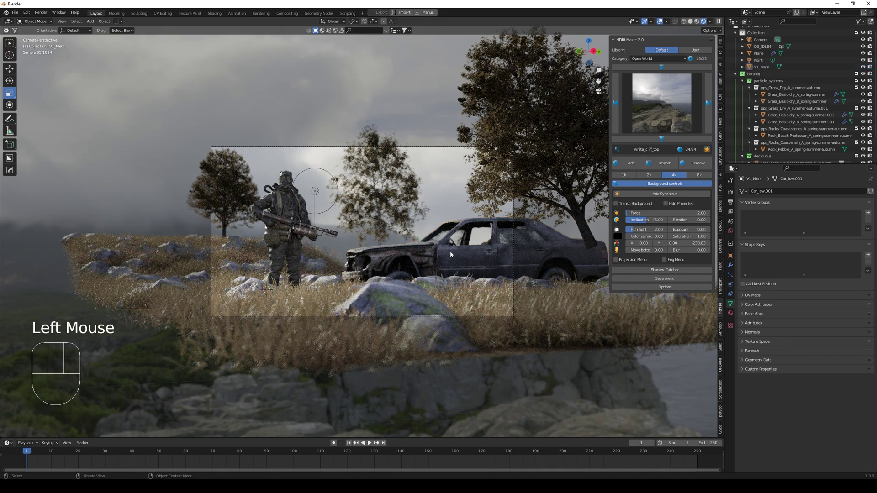
{"action": "left_click", "coordinate": [437, 250]}
{"action": "key", "text": "g"}
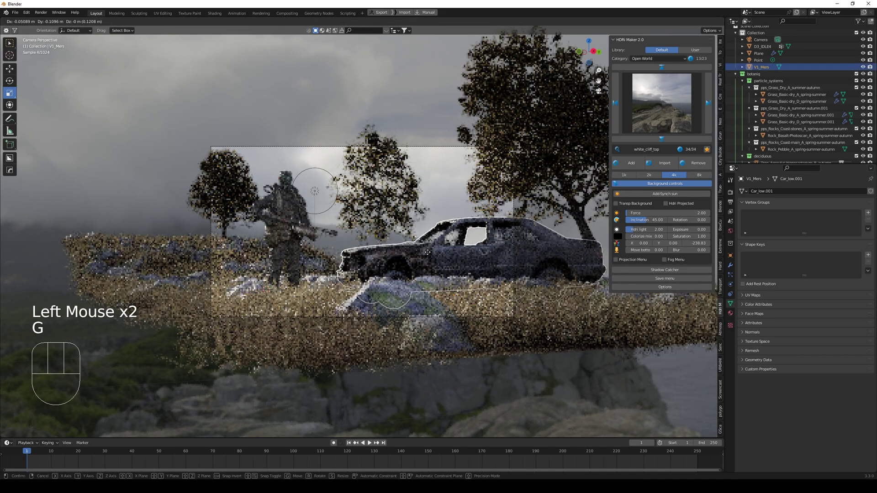
{"action": "left_click", "coordinate": [429, 254]}
Raise the middle birch tree slightly.
{"action": "left_click", "coordinate": [374, 212]}
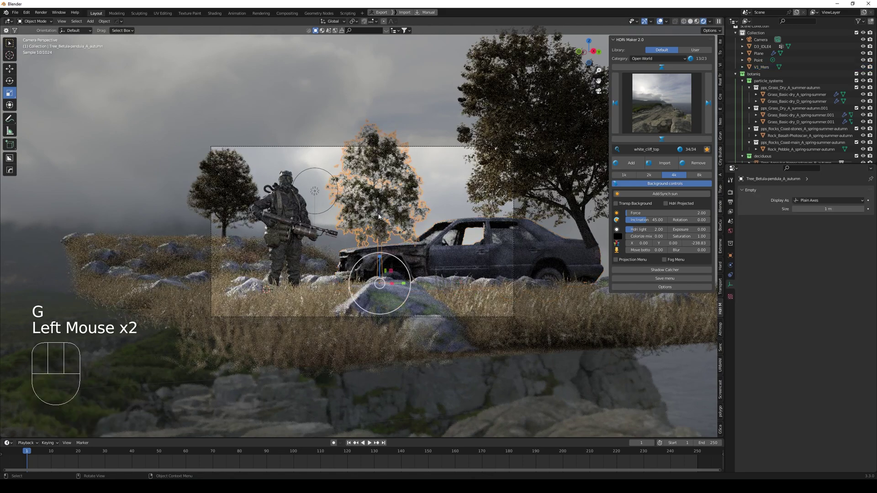
{"action": "key", "text": "g"}
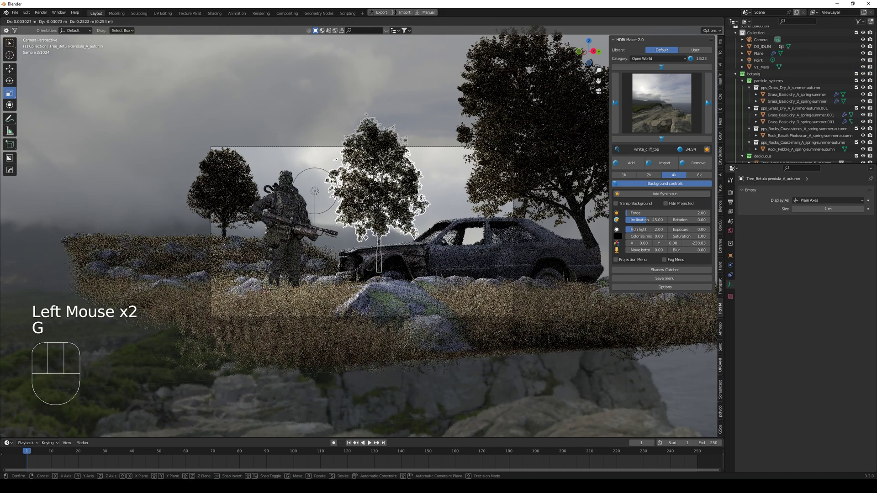
{"action": "left_click", "coordinate": [379, 201]}
{"action": "left_click", "coordinate": [426, 160]}
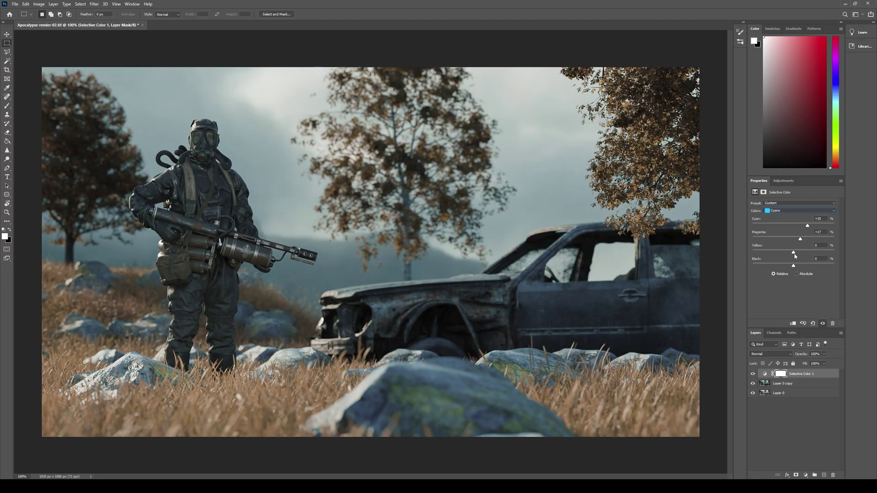
In Selective Color, reduce Cyan in the Neutrals to -8%.
{"action": "left_click", "coordinate": [785, 210]}
{"action": "left_click", "coordinate": [779, 238]}
{"action": "left_click", "coordinate": [785, 211]}
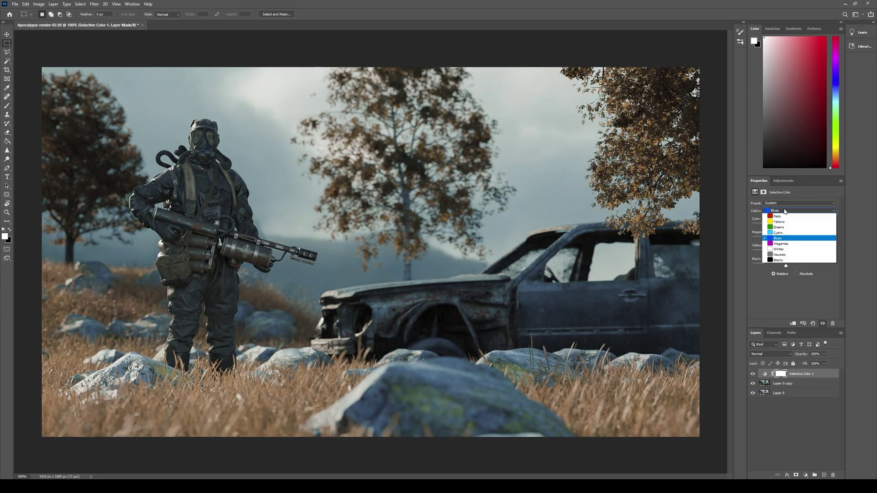
{"action": "left_click", "coordinate": [779, 254]}
{"action": "left_click_drag", "start_coordinate": [793, 226], "coordinate": [789, 226]}
{"action": "left_click", "coordinate": [784, 211]}
{"action": "left_click", "coordinate": [779, 254]}
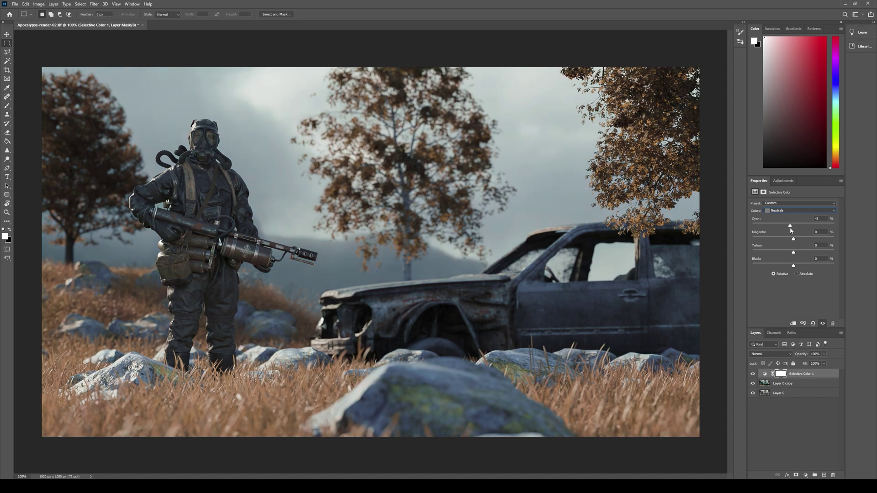
Reduce Magenta in the Blacks to -5%, then toggle the Curves 1 layer to compare.
{"action": "left_click", "coordinate": [785, 210]}
{"action": "left_click", "coordinate": [779, 261]}
{"action": "left_click_drag", "start_coordinate": [793, 239], "coordinate": [792, 239]}
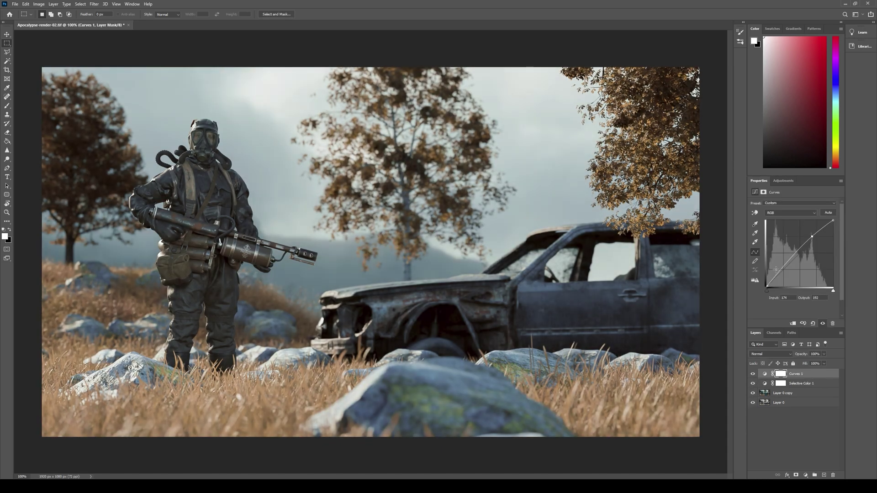
{"action": "left_click", "coordinate": [752, 374]}
{"action": "left_click", "coordinate": [752, 374]}
{"action": "left_click", "coordinate": [783, 180]}
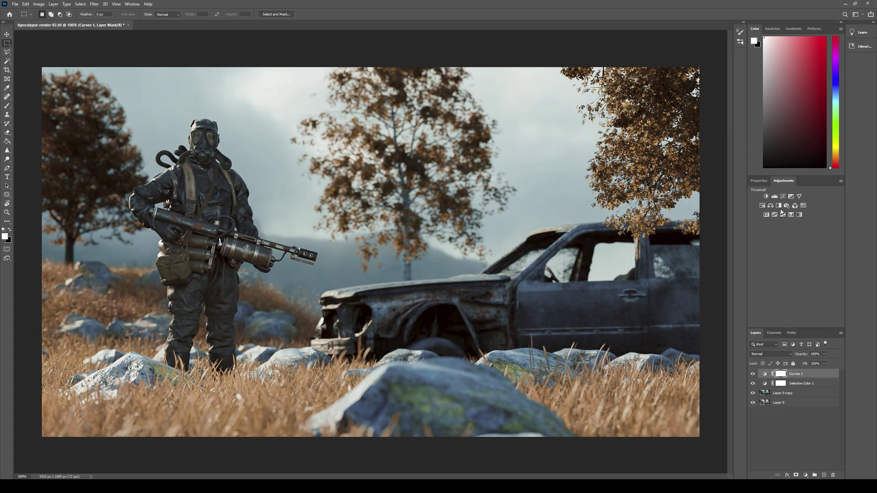